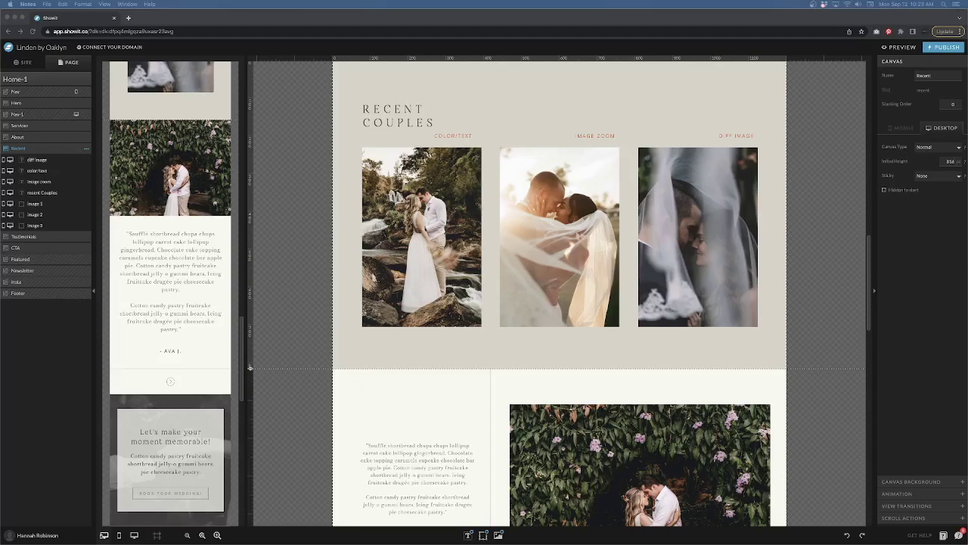
Adjust the horizontal placement of the color/text, image zoom and diff image labels above the three couple photos.
{"action": "left_click", "coordinate": [552, 243]}
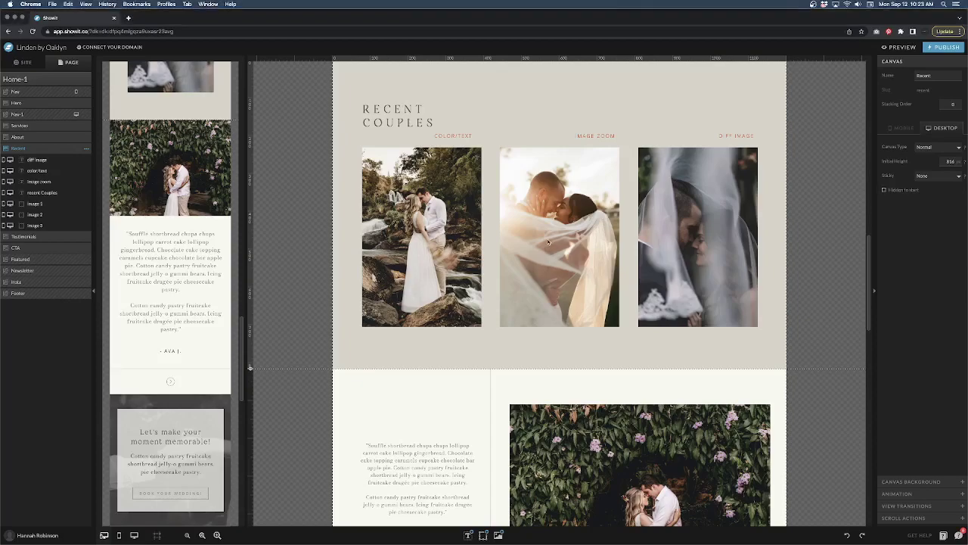
{"action": "scroll", "coordinate": [560, 249], "scroll_direction": "up", "scroll_amount": 3}
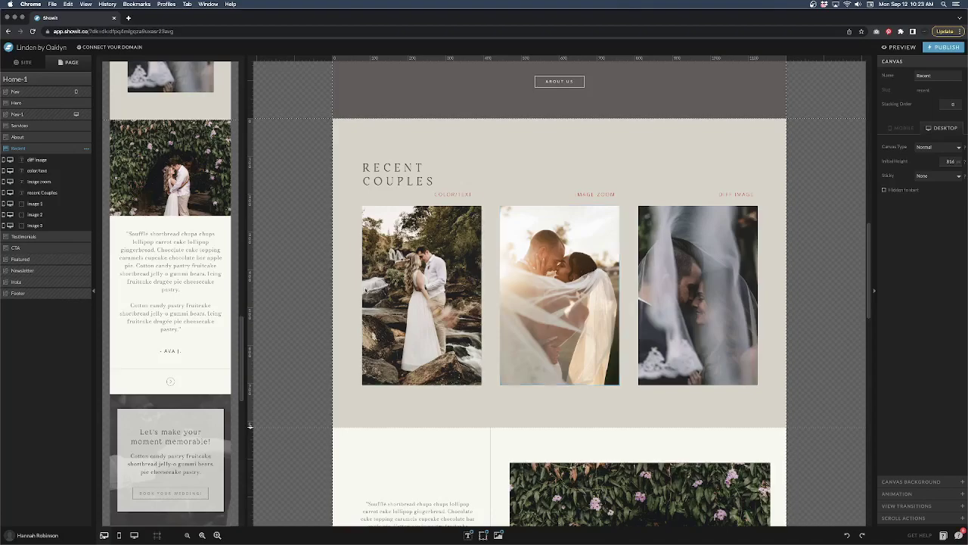
{"action": "left_click", "coordinate": [593, 296]}
{"action": "left_click", "coordinate": [449, 296]}
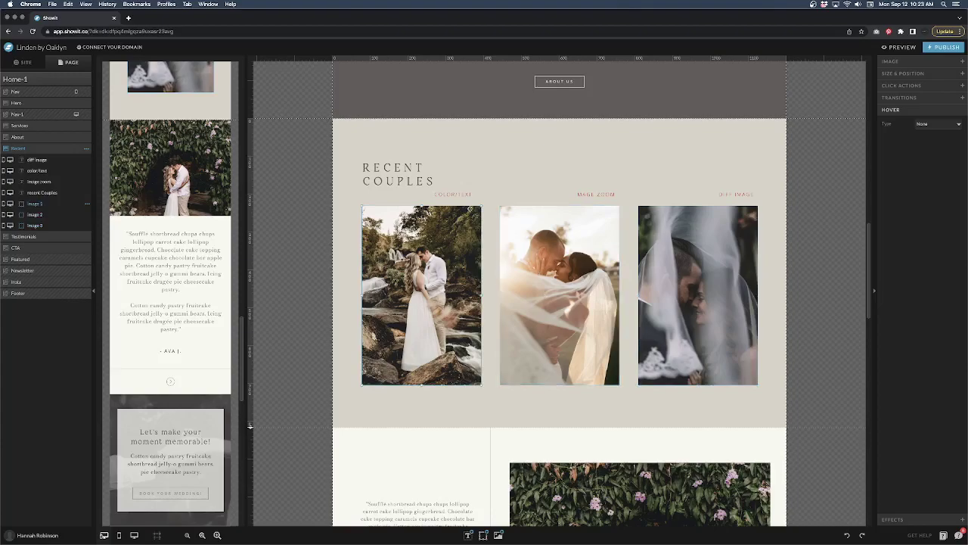
{"action": "left_click", "coordinate": [600, 194]}
{"action": "left_click", "coordinate": [723, 194]}
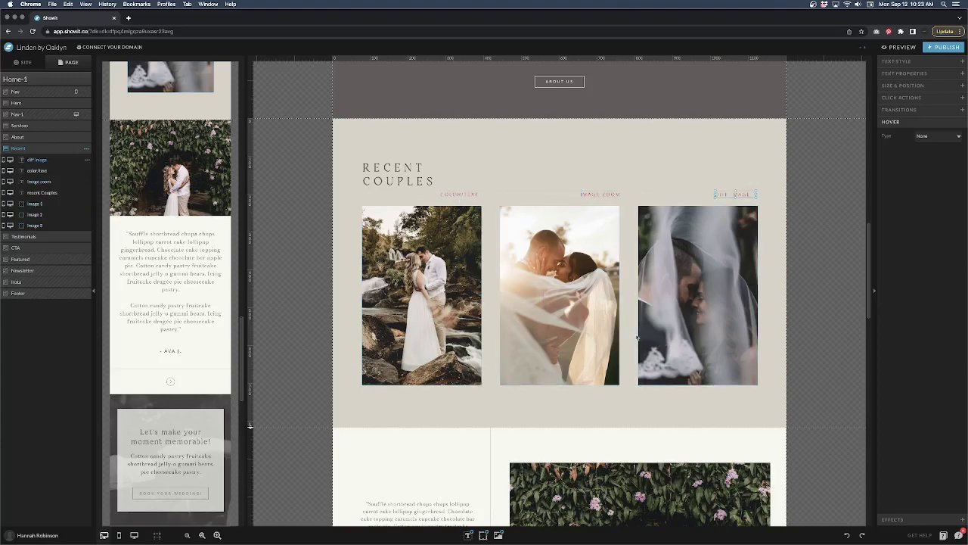
Check which layers of the Recent canvas hold the first and third couple photos.
{"action": "left_click", "coordinate": [391, 330]}
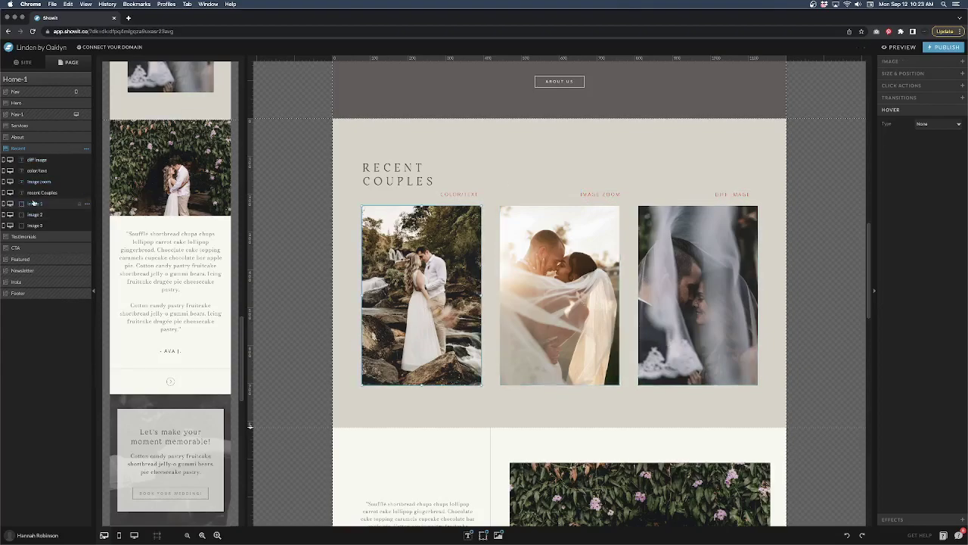
{"action": "left_click", "coordinate": [35, 225]}
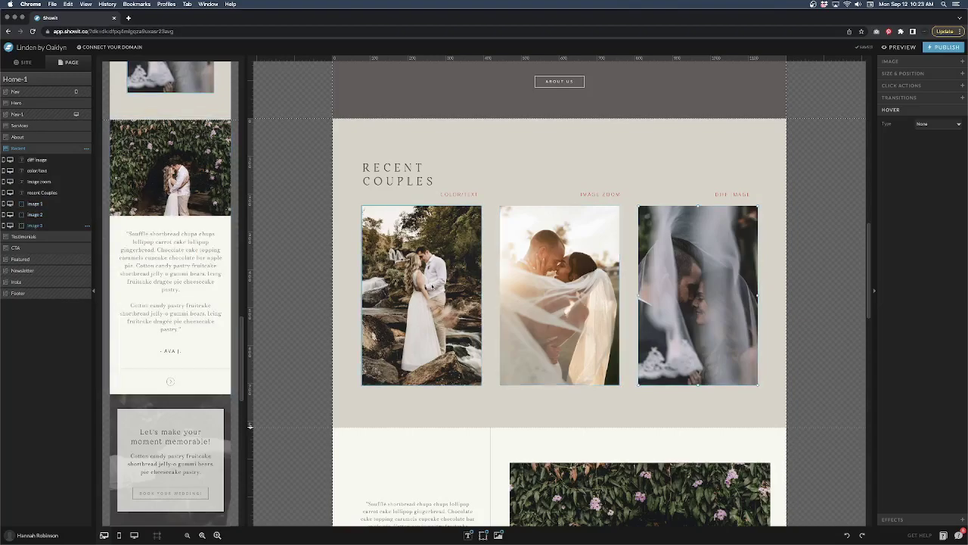
{"action": "left_click", "coordinate": [433, 286]}
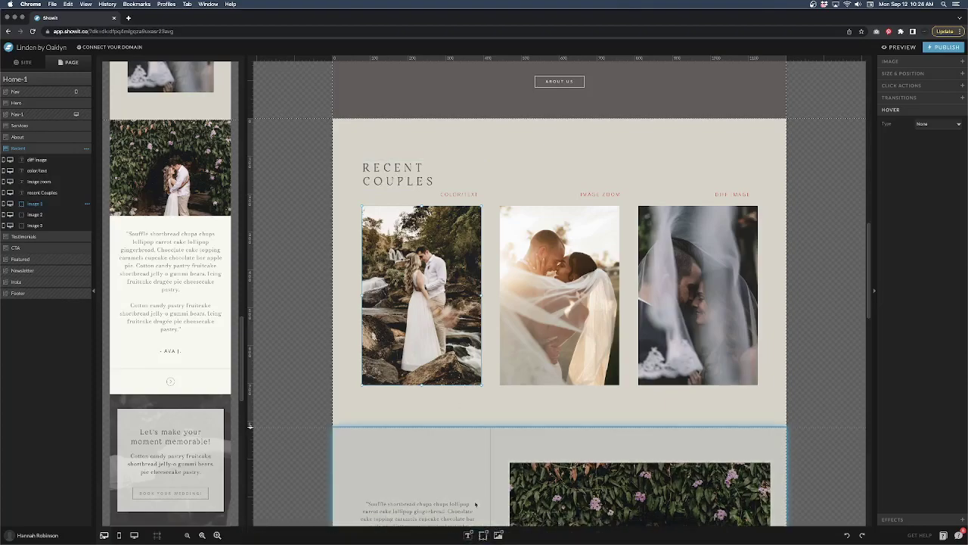
Add a rectangle to the desktop layout and resize it to exactly cover the first couple photo.
{"action": "mouse_move", "coordinate": [483, 534]}
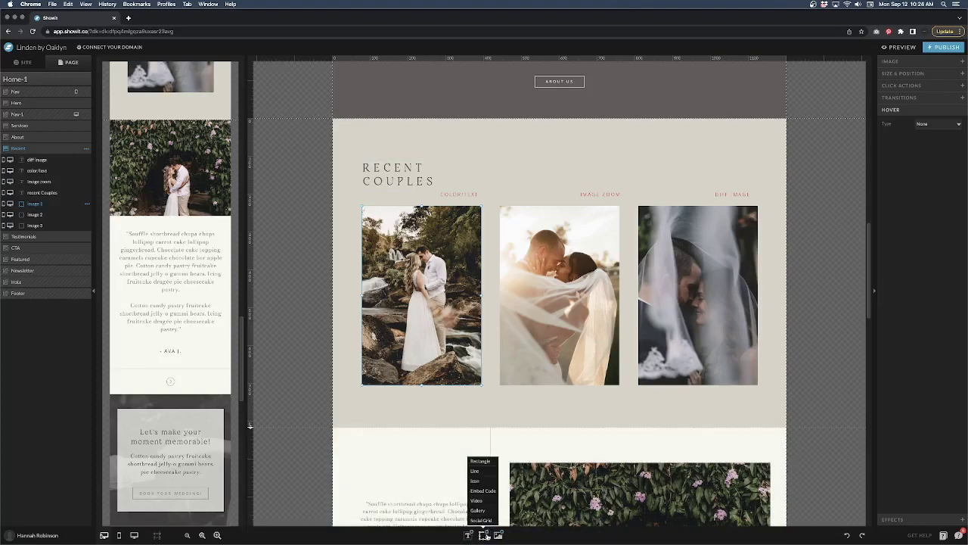
{"action": "left_click", "coordinate": [485, 463]}
{"action": "left_click_drag", "start_coordinate": [510, 260], "coordinate": [402, 255]}
{"action": "mouse_move", "coordinate": [481, 534]}
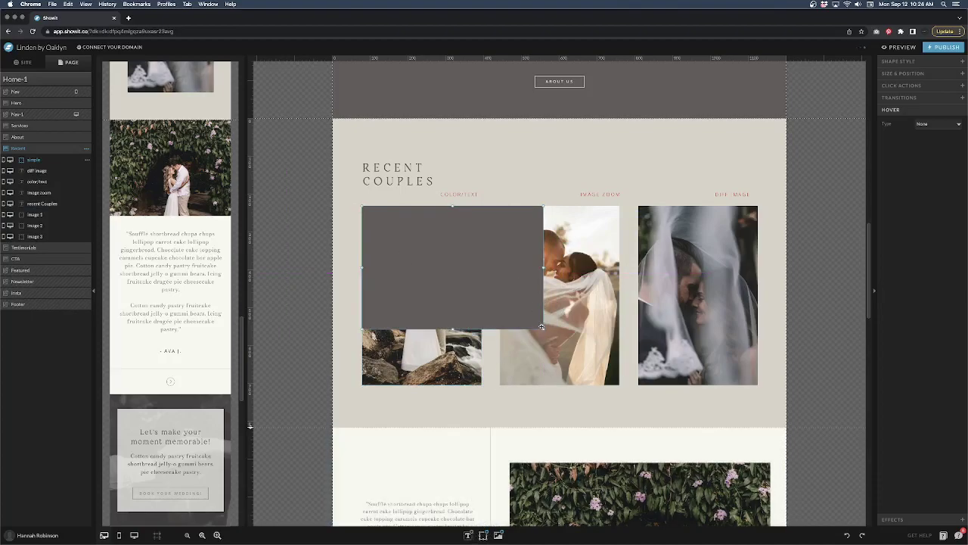
{"action": "left_click_drag", "start_coordinate": [544, 329], "coordinate": [481, 385]}
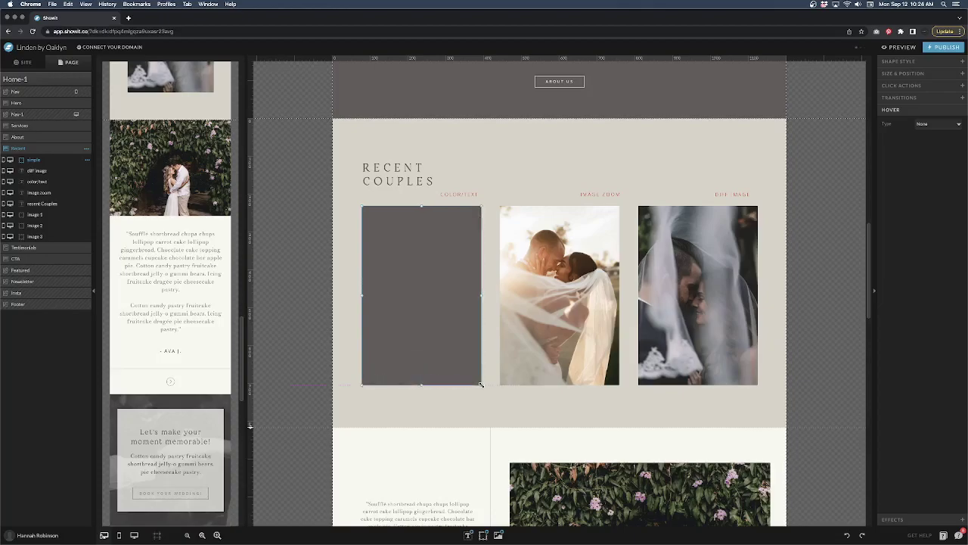
Move the new rectangle's layer directly beneath Image 1 in the Recent canvas.
{"action": "double_click", "coordinate": [32, 161]}
{"action": "left_click", "coordinate": [500, 106]}
{"action": "left_click_drag", "start_coordinate": [44, 170], "coordinate": [45, 219]}
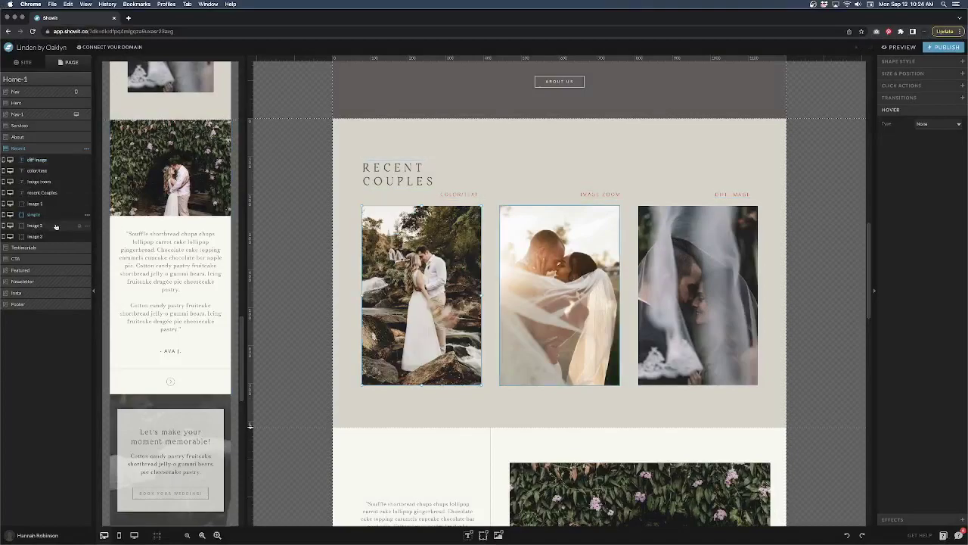
{"action": "left_click", "coordinate": [471, 411]}
Hide Image 1 in the desktop layout so the rectangle behind it is exposed.
{"action": "left_click", "coordinate": [429, 331]}
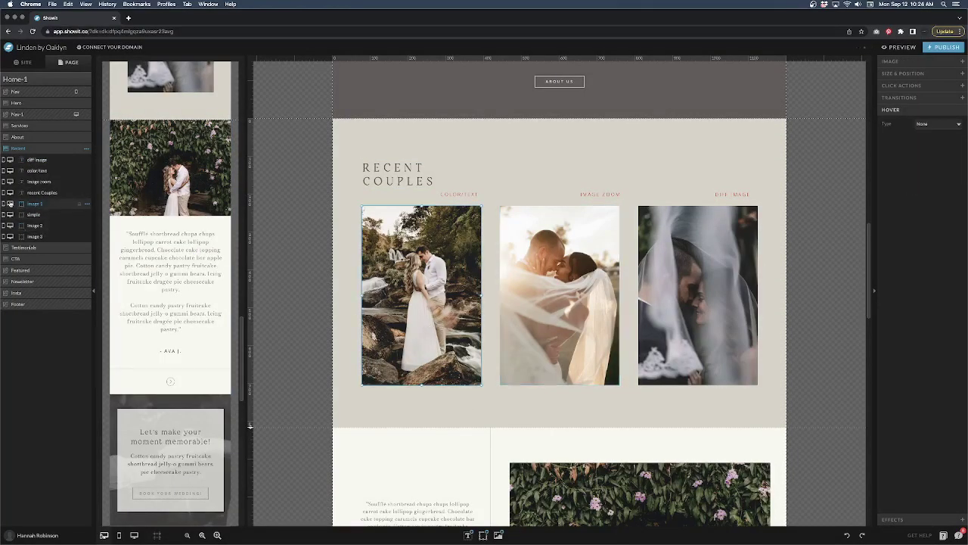
{"action": "left_click", "coordinate": [9, 203]}
{"action": "left_click", "coordinate": [441, 407]}
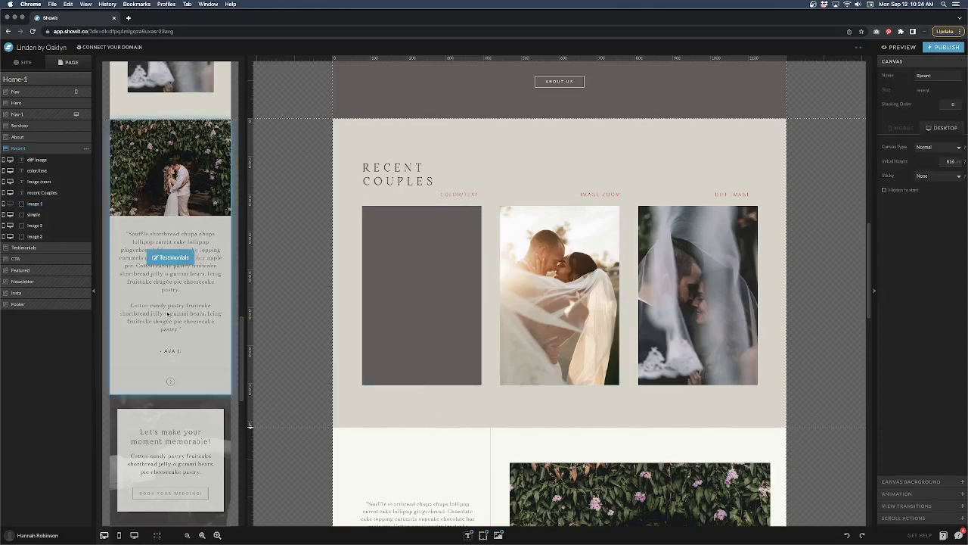
In the mobile layout, resize the rectangle to match the first couple photo and hide Image 1.
{"action": "scroll", "coordinate": [175, 311], "scroll_direction": "down", "scroll_amount": 5}
{"action": "scroll", "coordinate": [175, 312], "scroll_direction": "up", "scroll_amount": 8}
{"action": "scroll", "coordinate": [175, 312], "scroll_direction": "up", "scroll_amount": 6}
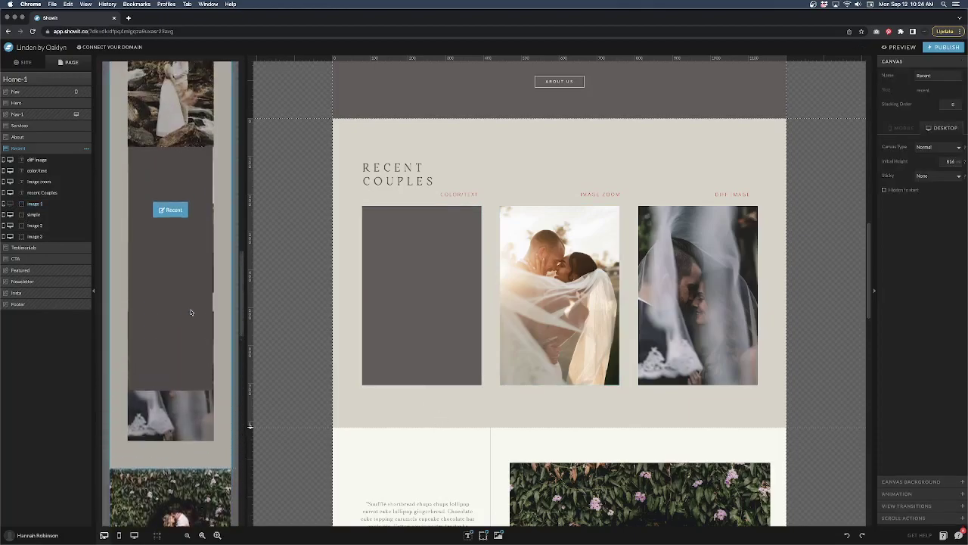
{"action": "scroll", "coordinate": [168, 326], "scroll_direction": "down", "scroll_amount": 1}
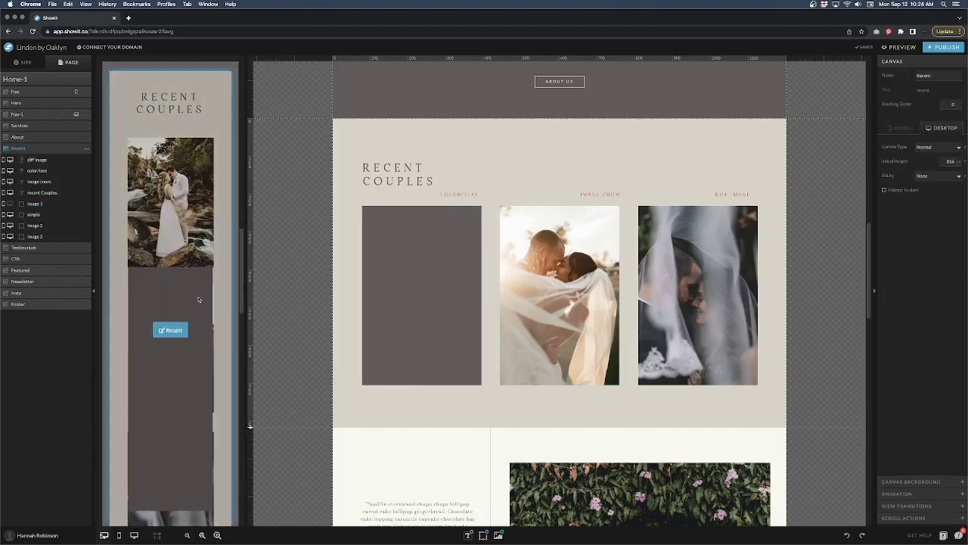
{"action": "left_click", "coordinate": [198, 299]}
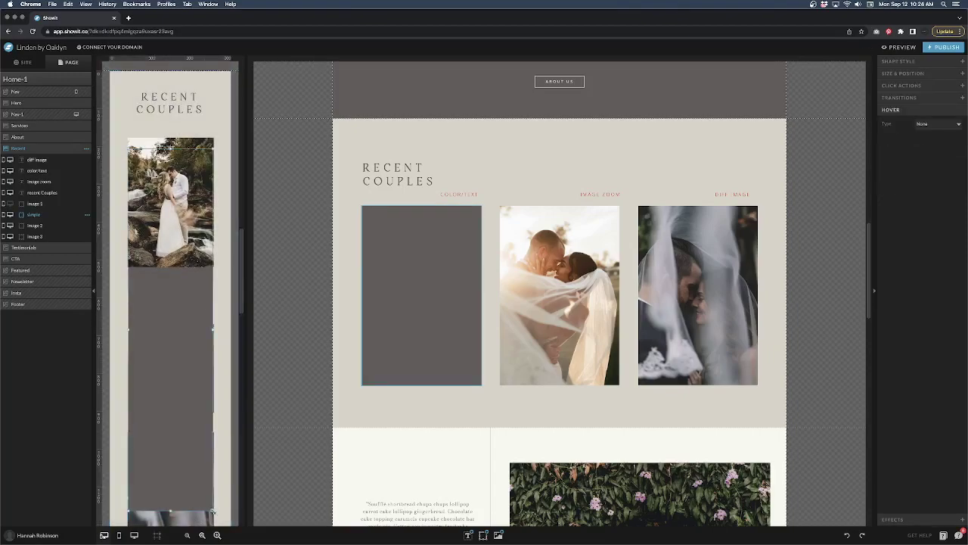
{"action": "left_click_drag", "start_coordinate": [212, 512], "coordinate": [213, 267]}
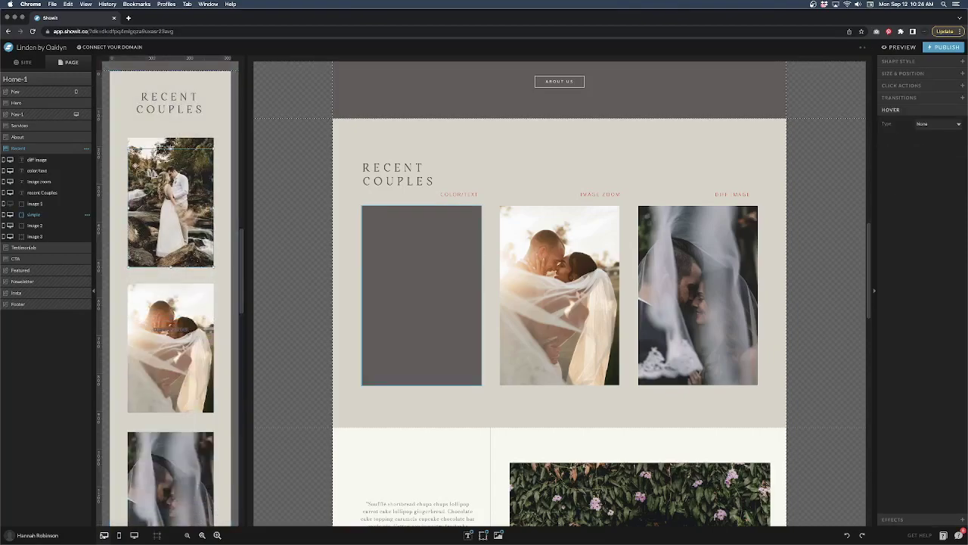
{"action": "left_click_drag", "start_coordinate": [129, 148], "coordinate": [128, 138]}
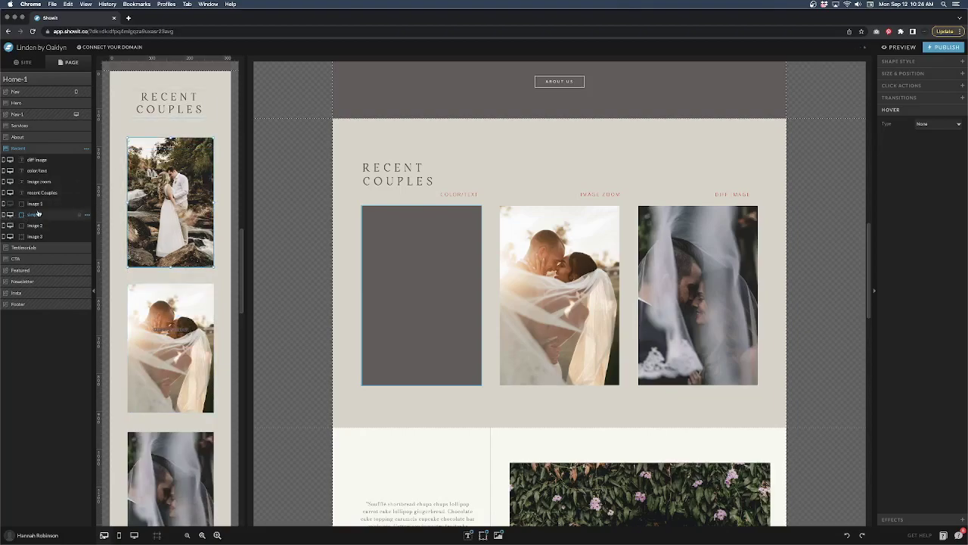
{"action": "left_click", "coordinate": [3, 205]}
{"action": "left_click", "coordinate": [230, 227]}
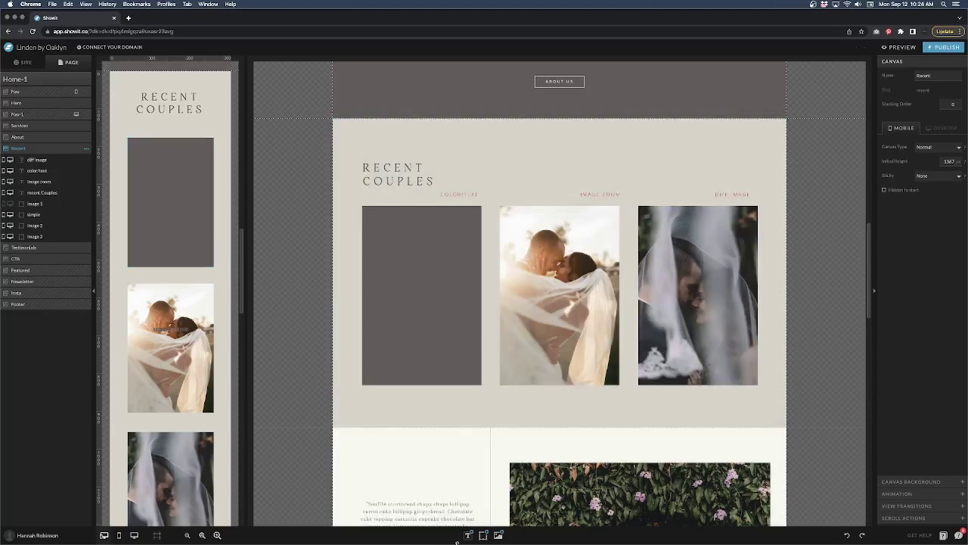
Add a heading near the lower left corner of the desktop rectangle and color it white.
{"action": "left_click", "coordinate": [468, 535]}
{"action": "left_click", "coordinate": [469, 501]}
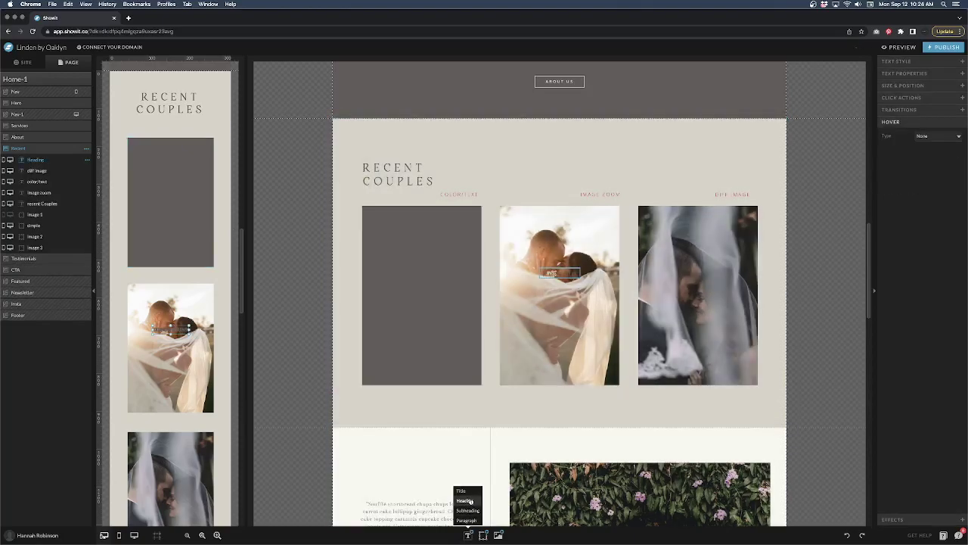
{"action": "left_click", "coordinate": [579, 275]}
{"action": "left_click_drag", "start_coordinate": [569, 274], "coordinate": [399, 370]}
{"action": "left_click", "coordinate": [901, 60]}
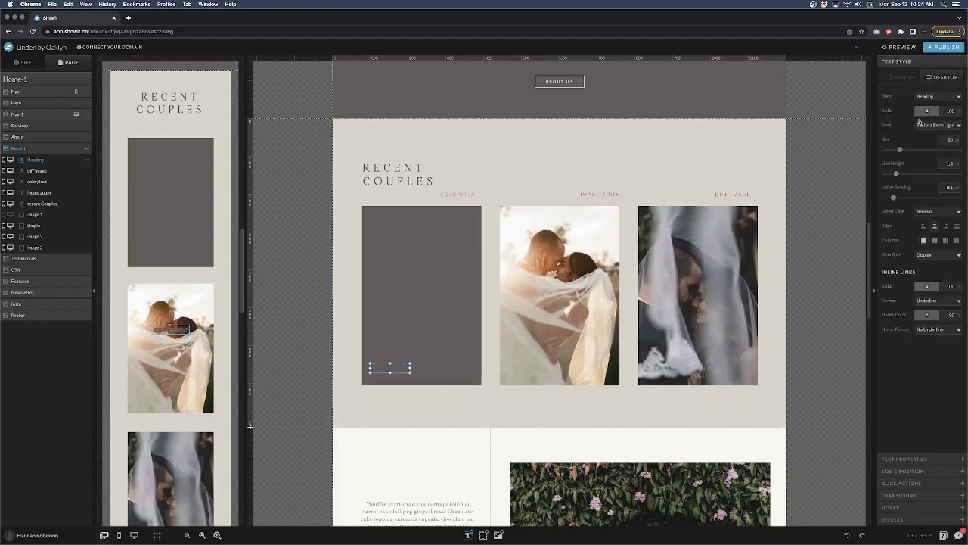
{"action": "left_click", "coordinate": [928, 112]}
{"action": "left_click", "coordinate": [958, 134]}
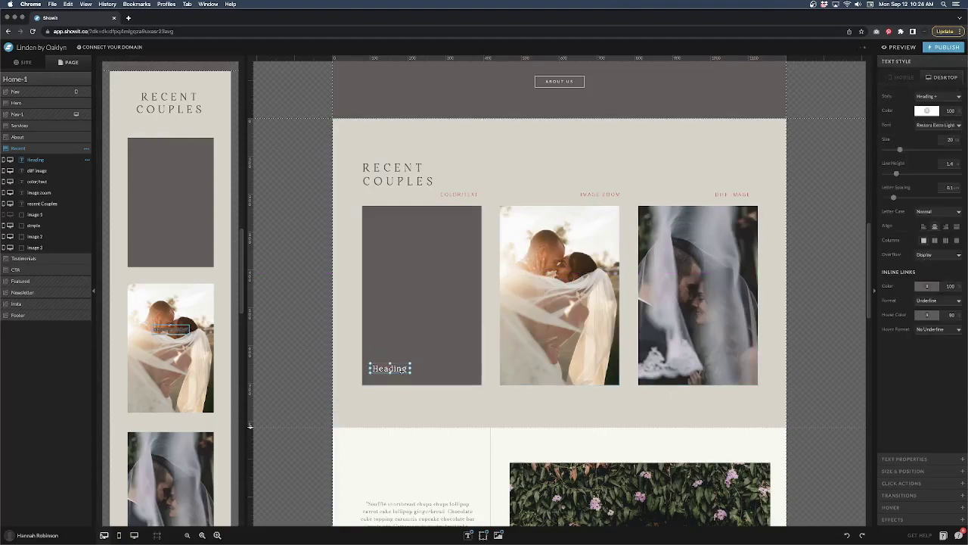
Replace the heading text with the couple's first names, left-align it and place it near the rectangle's lower left corner.
{"action": "left_click_drag", "start_coordinate": [389, 368], "coordinate": [392, 357]}
{"action": "double_click", "coordinate": [391, 358]}
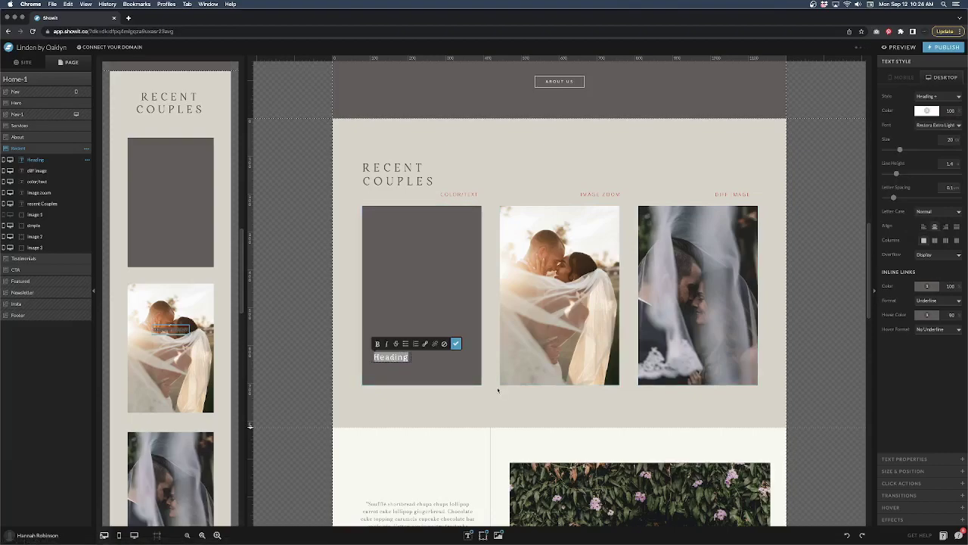
{"action": "type", "text": "Joe & J"}
{"action": "type", "text": "ane"}
{"action": "left_click", "coordinate": [456, 344]}
{"action": "mouse_move", "coordinate": [412, 357]}
{"action": "left_mouse_down"}
{"action": "mouse_move", "coordinate": [441, 357]}
{"action": "mouse_move", "coordinate": [395, 360]}
{"action": "left_mouse_up"}
Add a white subheading reading "Dilverton, CO" just below the couple's names on the desktop rectangle.
{"action": "mouse_move", "coordinate": [469, 535]}
{"action": "left_click", "coordinate": [468, 510]}
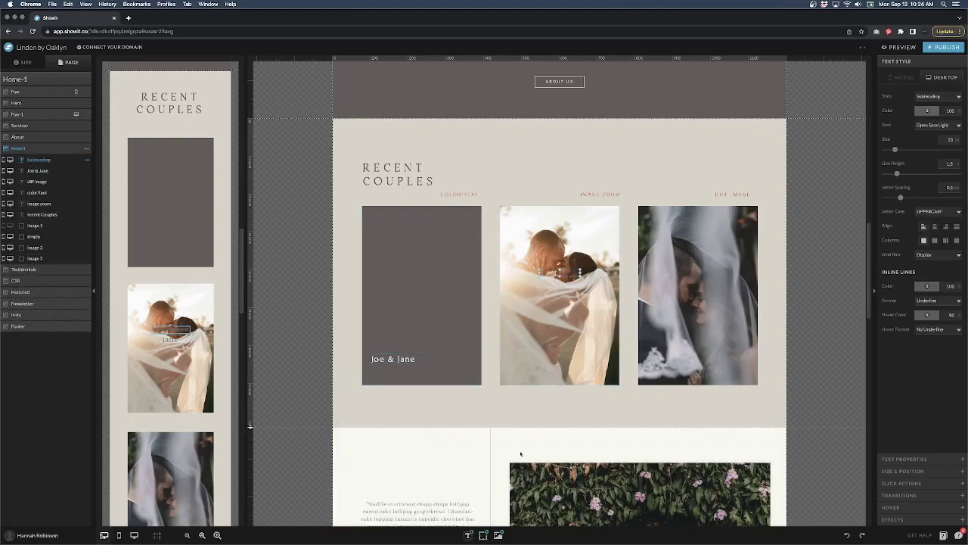
{"action": "left_click_drag", "start_coordinate": [551, 273], "coordinate": [382, 370]}
{"action": "double_click", "coordinate": [382, 370]}
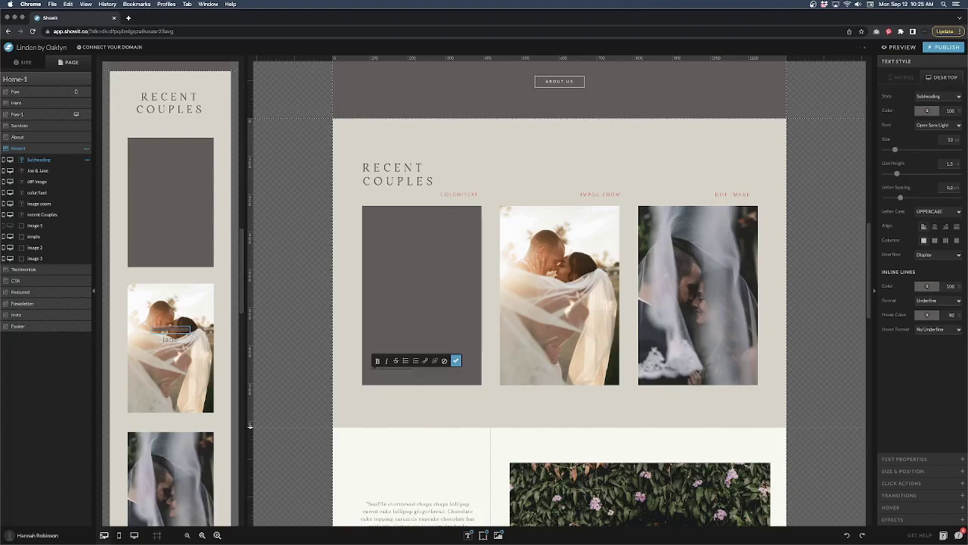
{"action": "left_click", "coordinate": [924, 112]}
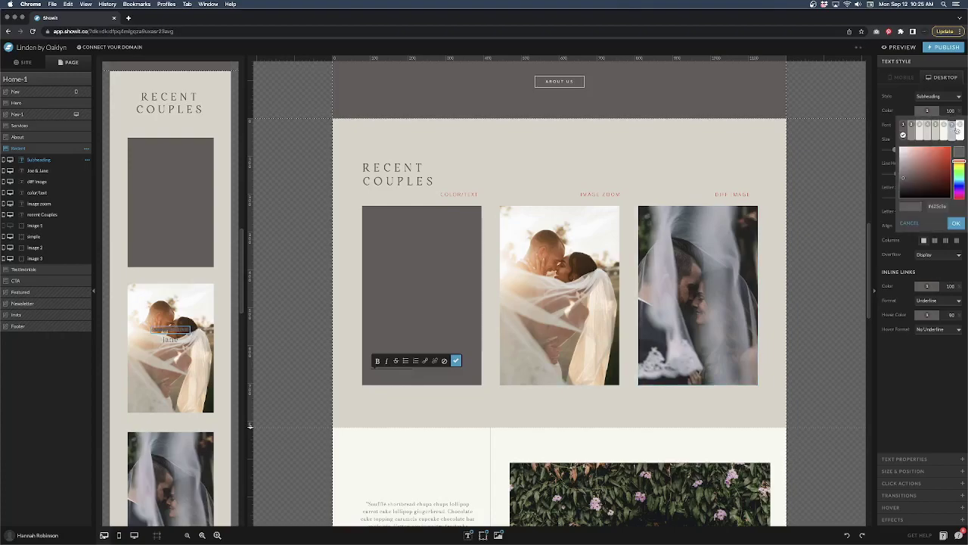
{"action": "left_click", "coordinate": [957, 131]}
{"action": "left_click", "coordinate": [455, 360]}
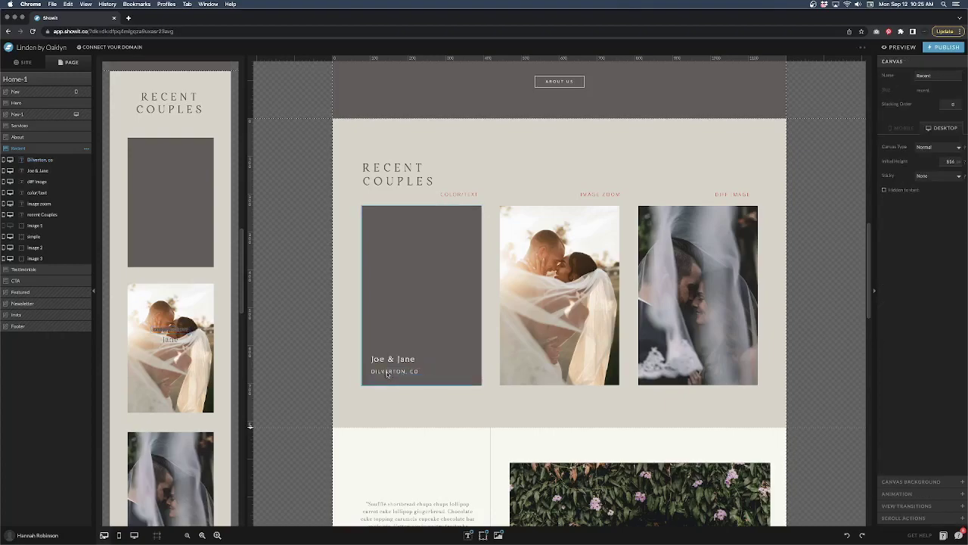
Correct the location subheading's text to "Silverton, CO".
{"action": "double_click", "coordinate": [426, 386]}
{"action": "key", "text": "Right"}
{"action": "key", "text": "BackSpace"}
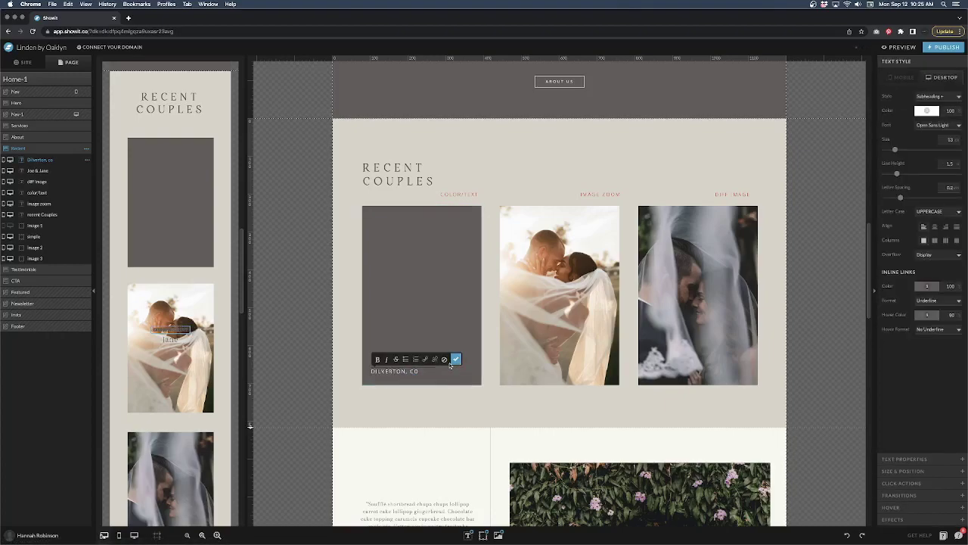
{"action": "type", "text": "S"}
{"action": "left_click", "coordinate": [456, 359]}
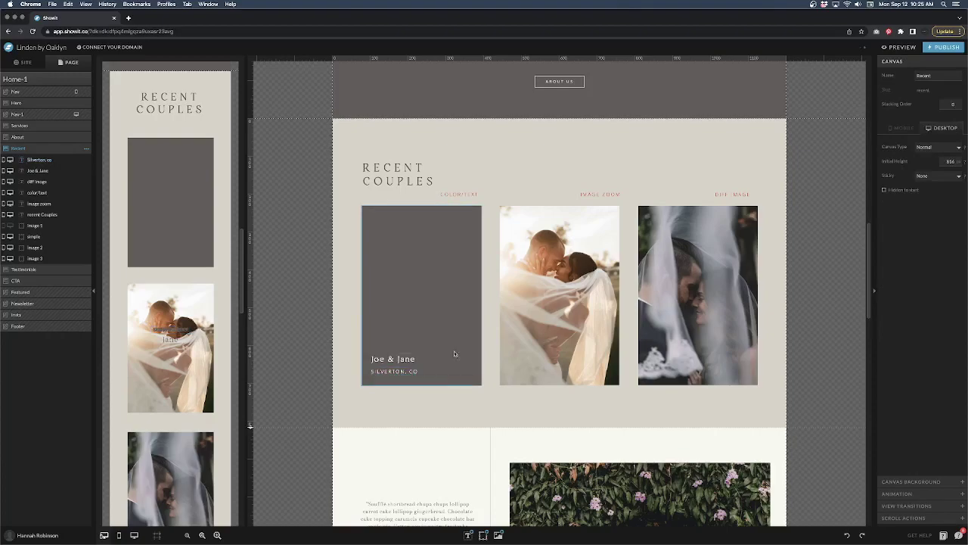
Try the couple's names and location text in the middle of the desktop rectangle, and undo both moves.
{"action": "left_click_drag", "start_coordinate": [401, 352], "coordinate": [426, 277]}
{"action": "left_click", "coordinate": [402, 372]}
{"action": "left_click_drag", "start_coordinate": [402, 372], "coordinate": [420, 304]}
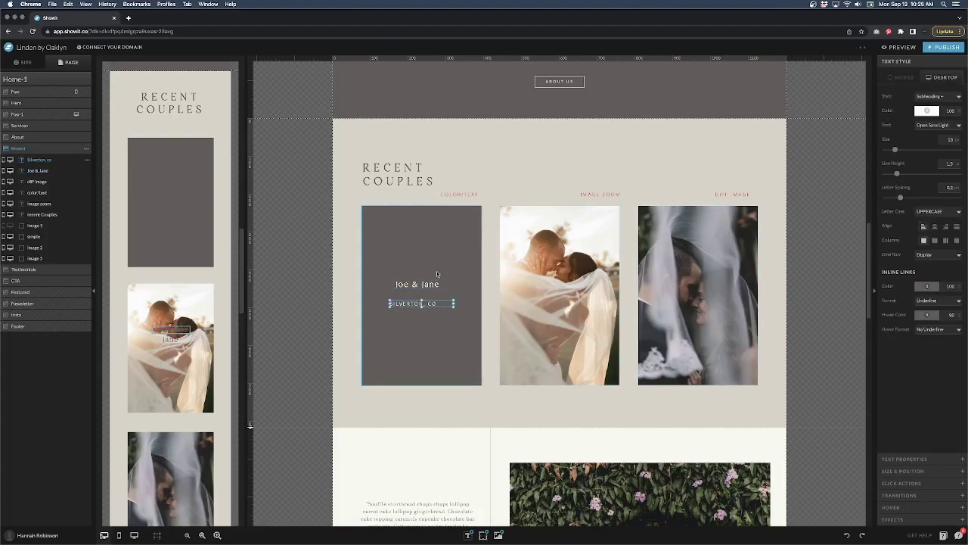
{"action": "key", "text": "ctrl+z"}
{"action": "key", "text": "ctrl+z"}
{"action": "left_click", "coordinate": [444, 401]}
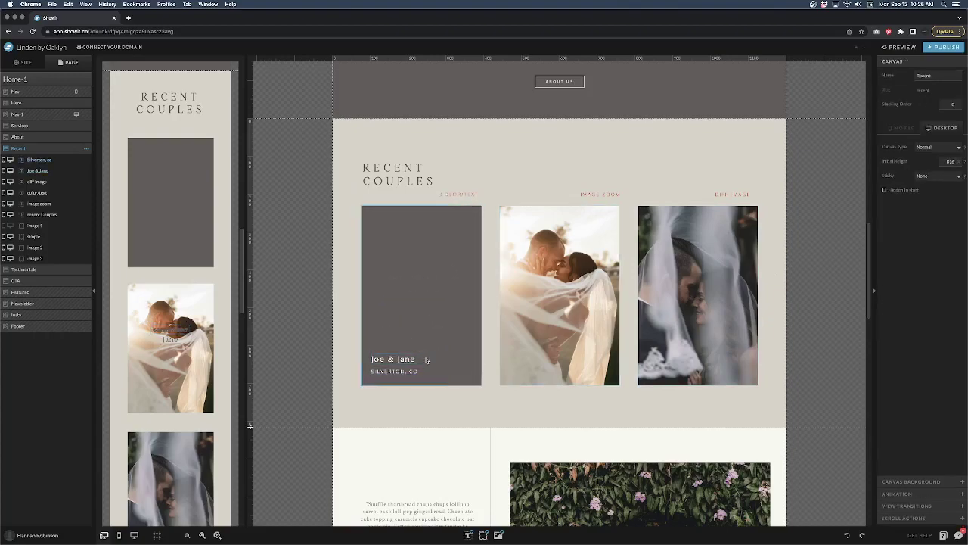
In the mobile layout, move the couple's names and location onto the rectangle's lower part and color the location text white.
{"action": "left_click", "coordinate": [385, 359]}
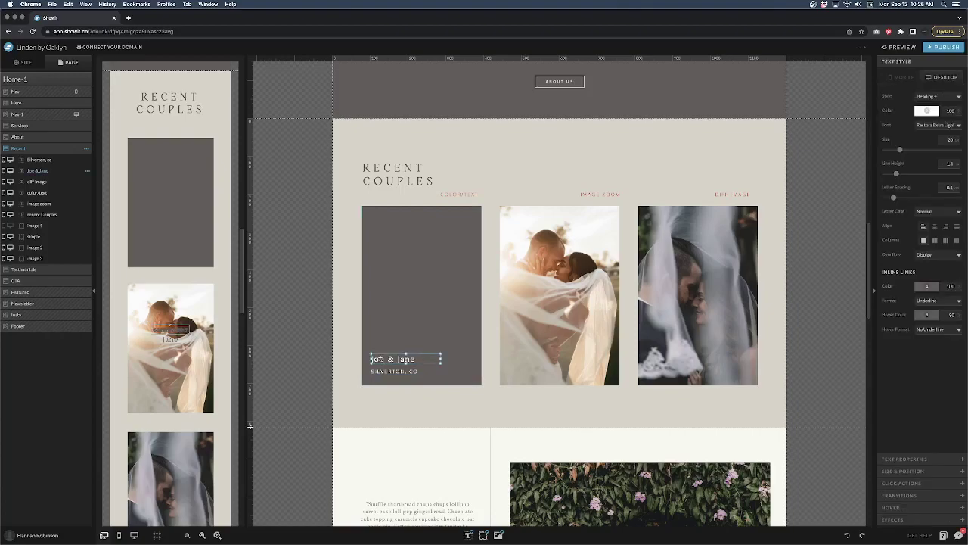
{"action": "left_click", "coordinate": [389, 372], "text": "shift"}
{"action": "left_click", "coordinate": [160, 309]}
{"action": "left_click_drag", "start_coordinate": [170, 330], "coordinate": [156, 242]}
{"action": "left_click", "coordinate": [174, 286]}
{"action": "left_click", "coordinate": [379, 370]}
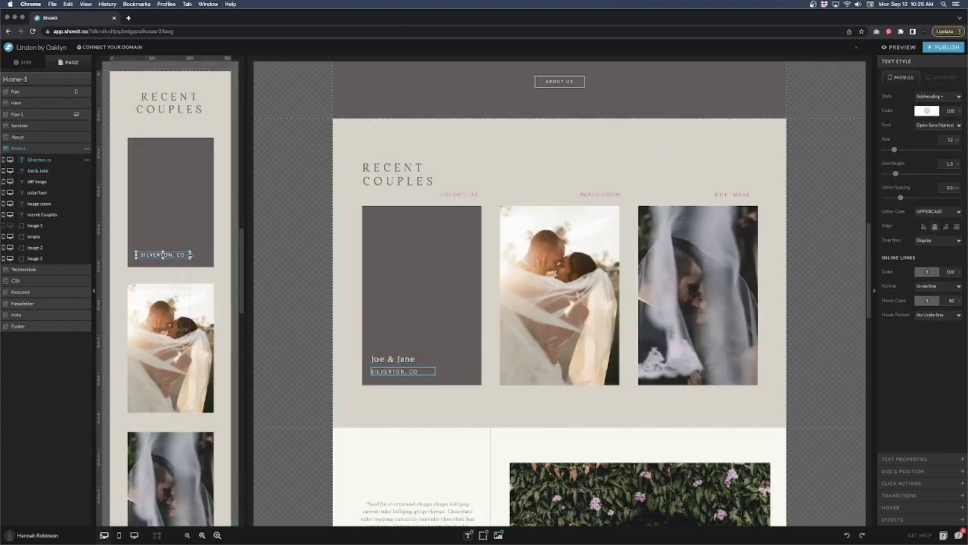
{"action": "left_click", "coordinate": [134, 243]}
In the mobile layout, give the couple's names the desktop text's white styling, and left-align the location text directly beneath the names.
{"action": "left_click", "coordinate": [394, 359]}
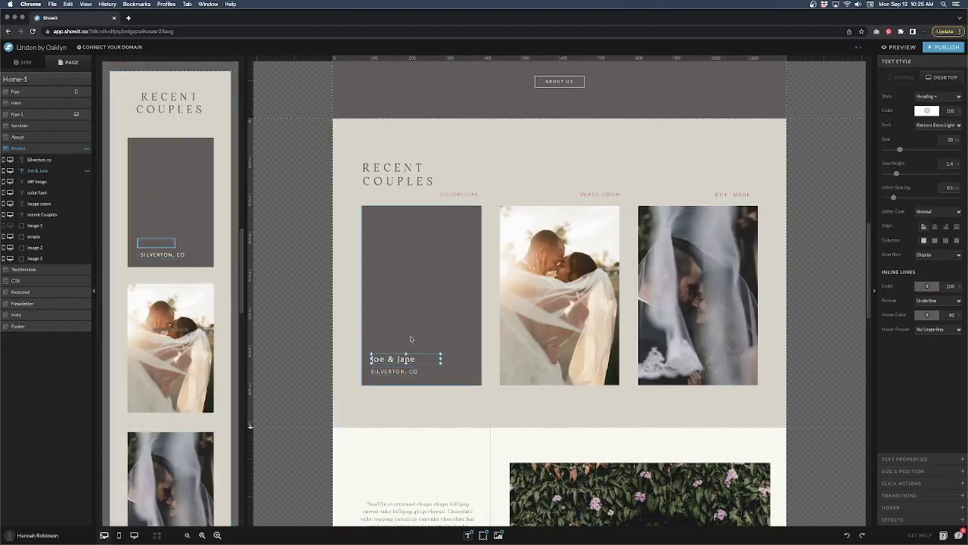
{"action": "left_click", "coordinate": [160, 242]}
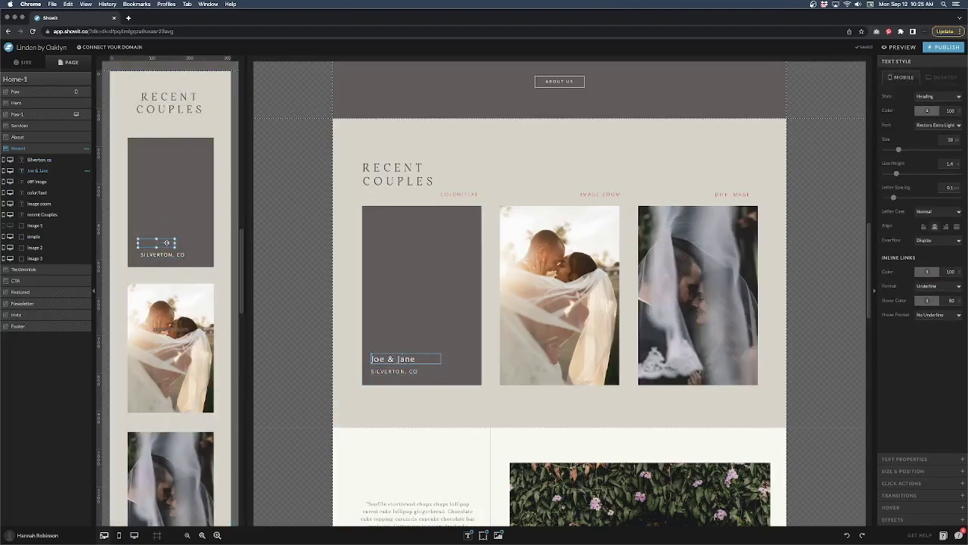
{"action": "key", "text": "shift+super+v"}
{"action": "left_click", "coordinate": [163, 255]}
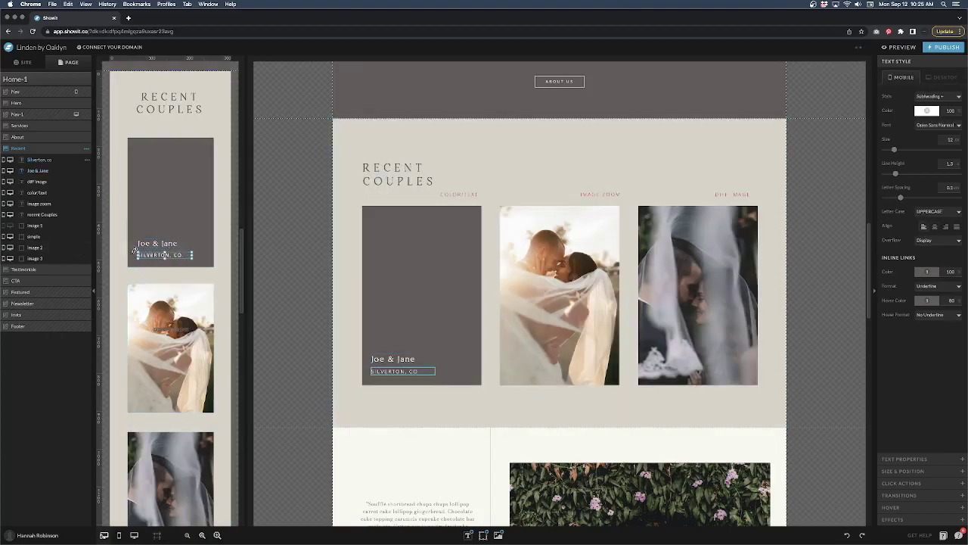
{"action": "left_click", "coordinate": [148, 244]}
{"action": "left_click", "coordinate": [159, 254]}
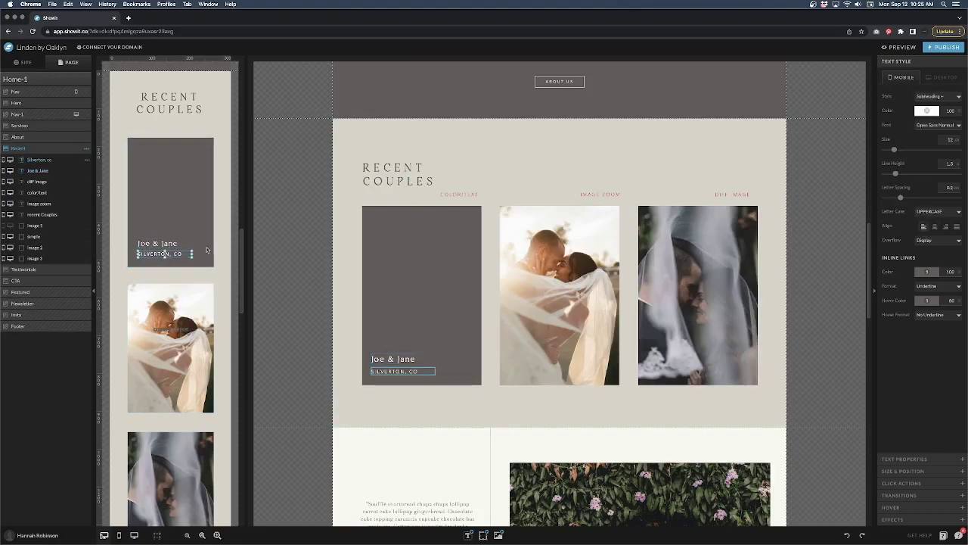
Show the first photo again on desktop and mobile, and move the couple's names and location layers beneath it.
{"action": "left_click", "coordinate": [7, 226]}
{"action": "left_click", "coordinate": [4, 226]}
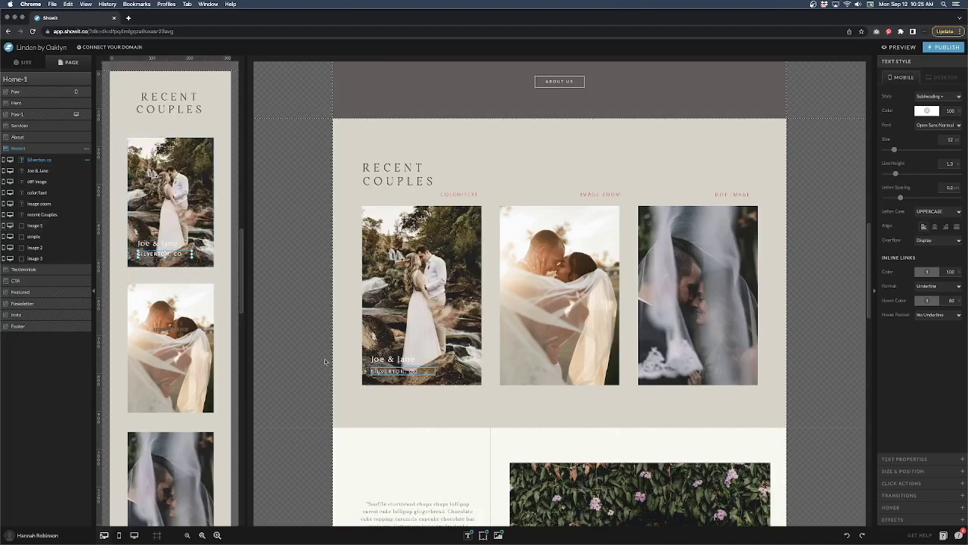
{"action": "left_click", "coordinate": [427, 333]}
{"action": "left_click", "coordinate": [47, 162]}
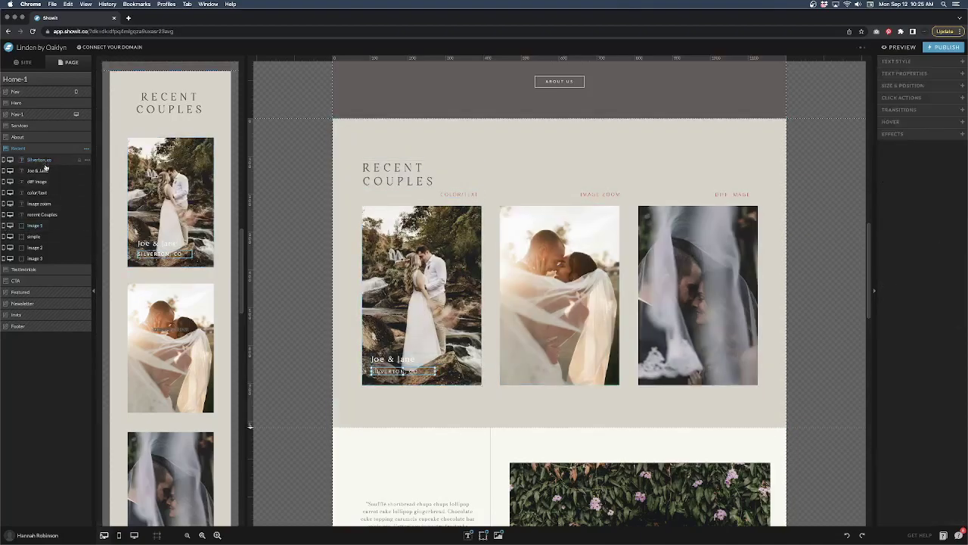
{"action": "left_click", "coordinate": [46, 178], "text": "shift"}
{"action": "left_click", "coordinate": [47, 172]}
{"action": "left_click", "coordinate": [47, 161], "text": "shift"}
{"action": "left_click_drag", "start_coordinate": [47, 171], "coordinate": [74, 232]}
Give the first photo a custom hover effect with reduced opacity.
{"action": "left_click", "coordinate": [38, 203]}
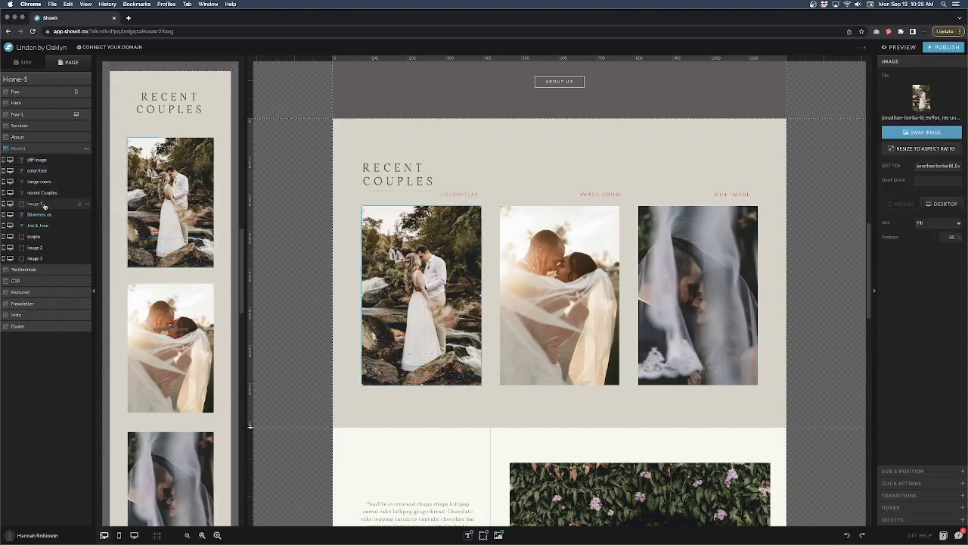
{"action": "left_click", "coordinate": [10, 203]}
{"action": "left_click", "coordinate": [10, 204]}
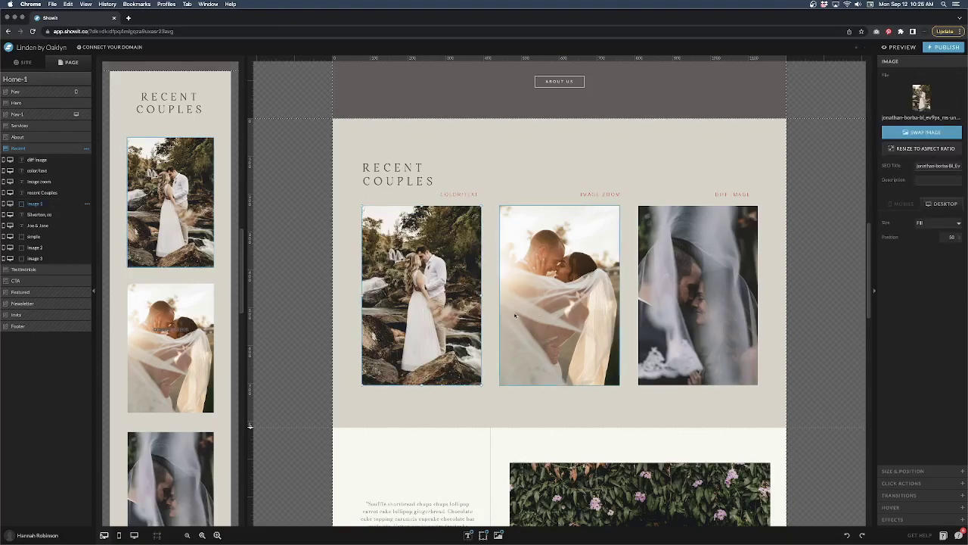
{"action": "left_click", "coordinate": [900, 510]}
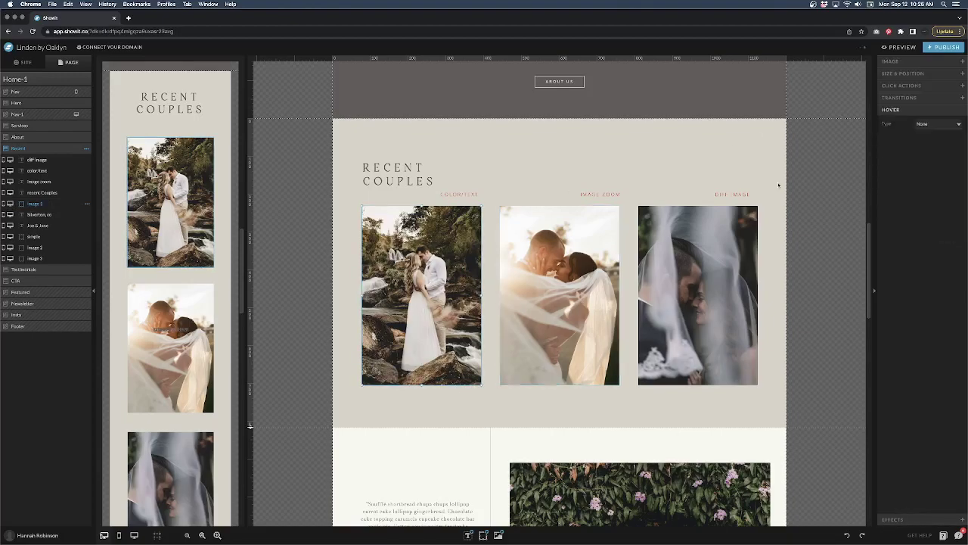
{"action": "left_click", "coordinate": [924, 124]}
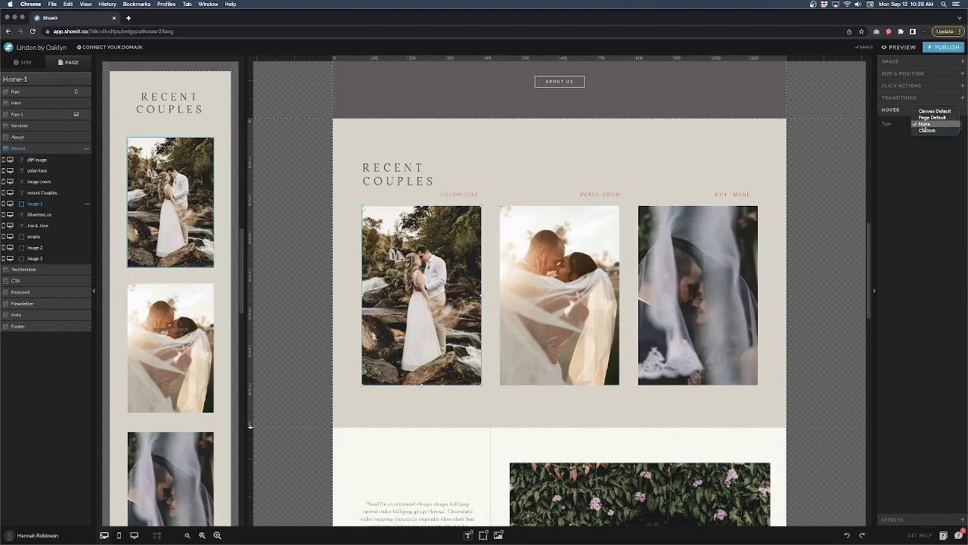
{"action": "left_click", "coordinate": [926, 131]}
{"action": "left_click", "coordinate": [943, 139]}
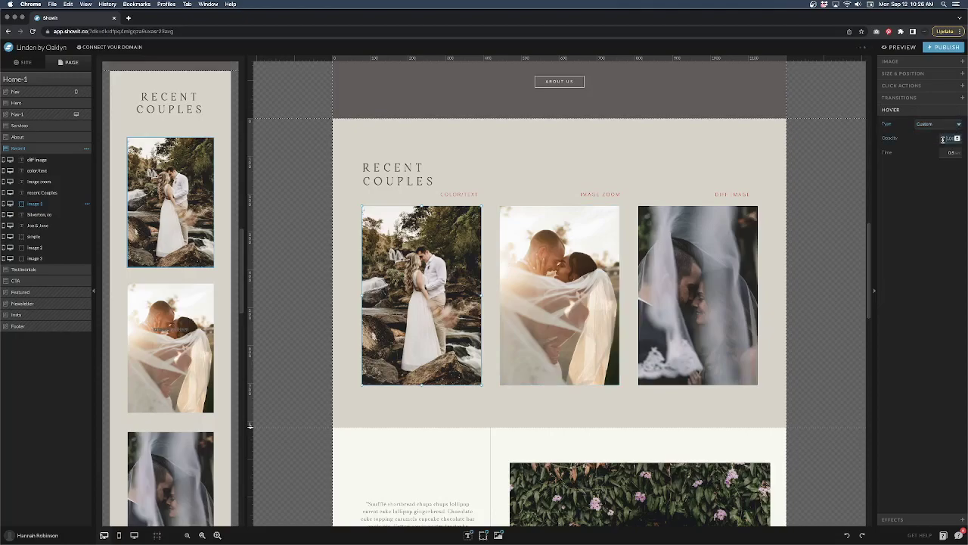
{"action": "key", "text": "BackSpace"}
{"action": "left_click", "coordinate": [923, 201]}
Preview the site and check the first photo's hover effect in the Recent Couples section.
{"action": "left_click", "coordinate": [903, 47]}
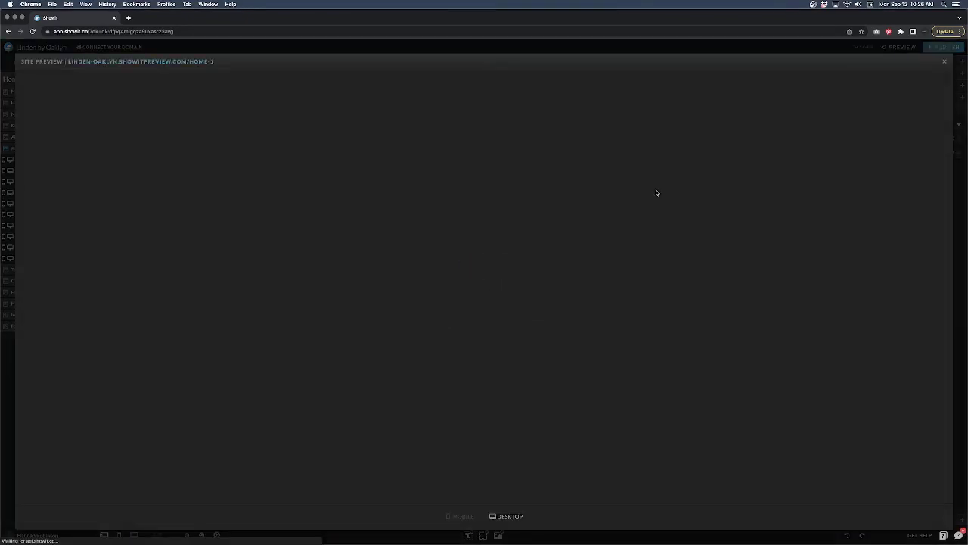
{"action": "scroll", "coordinate": [579, 208], "scroll_direction": "down", "scroll_amount": 15}
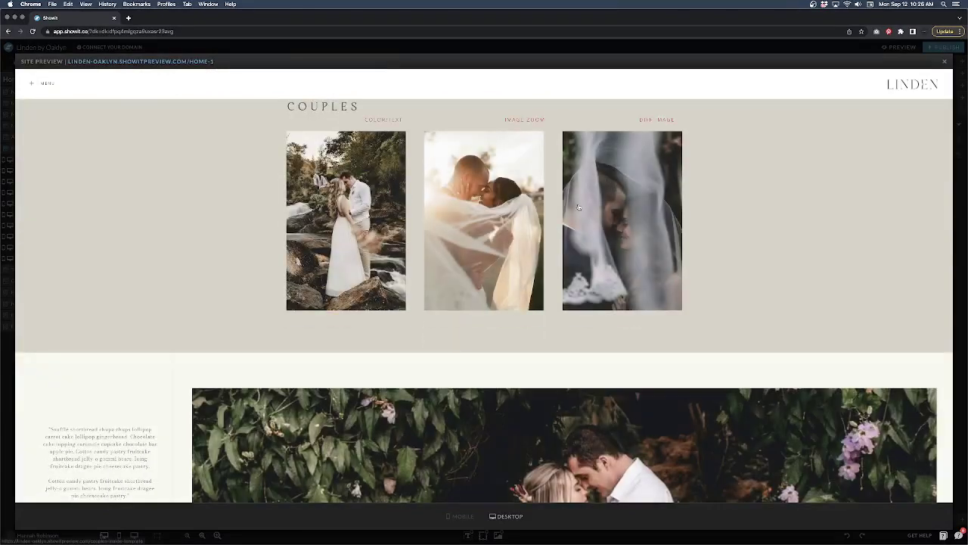
{"action": "scroll", "coordinate": [578, 208], "scroll_direction": "up", "scroll_amount": 3}
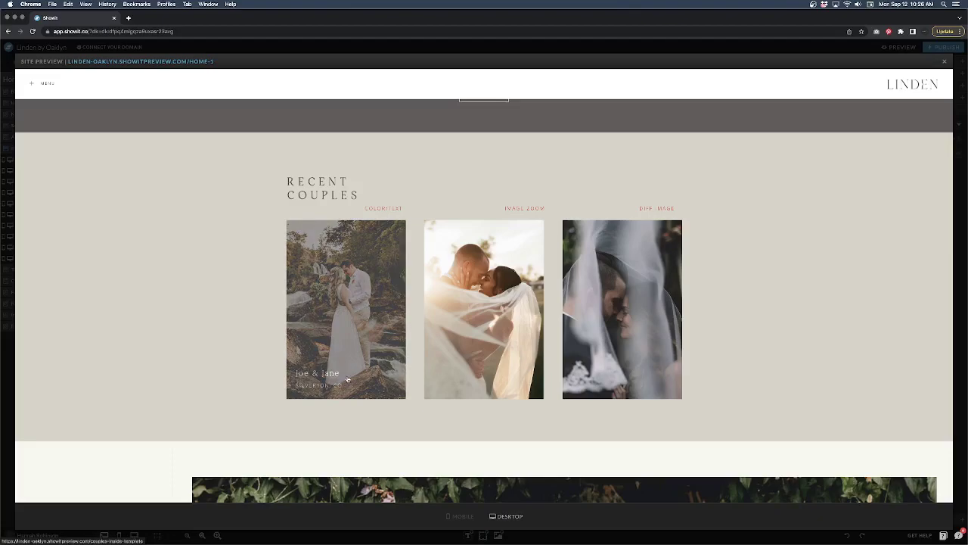
{"action": "left_click", "coordinate": [944, 61]}
Set the first photo's hover opacity to 20.
{"action": "double_click", "coordinate": [944, 138]}
{"action": "type", "text": "20"}
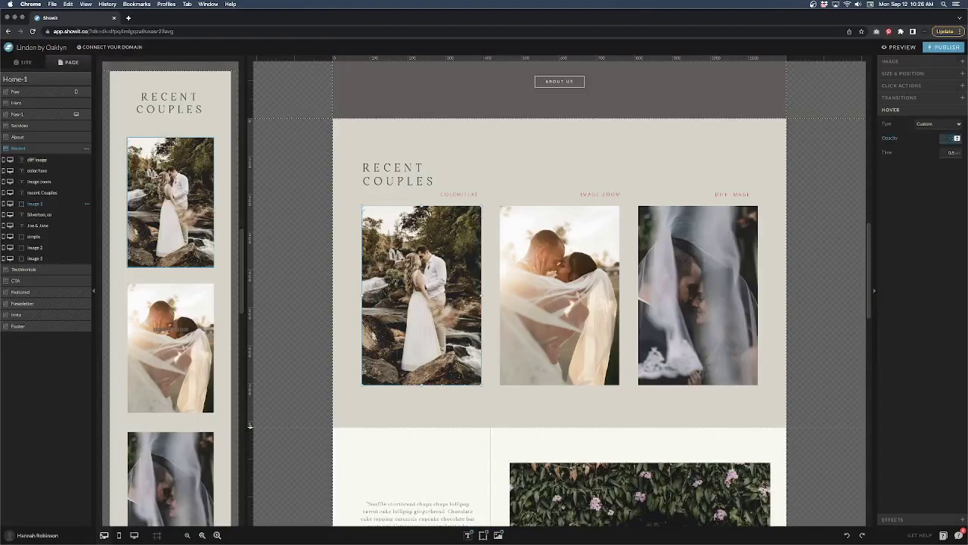
{"action": "left_click", "coordinate": [908, 63]}
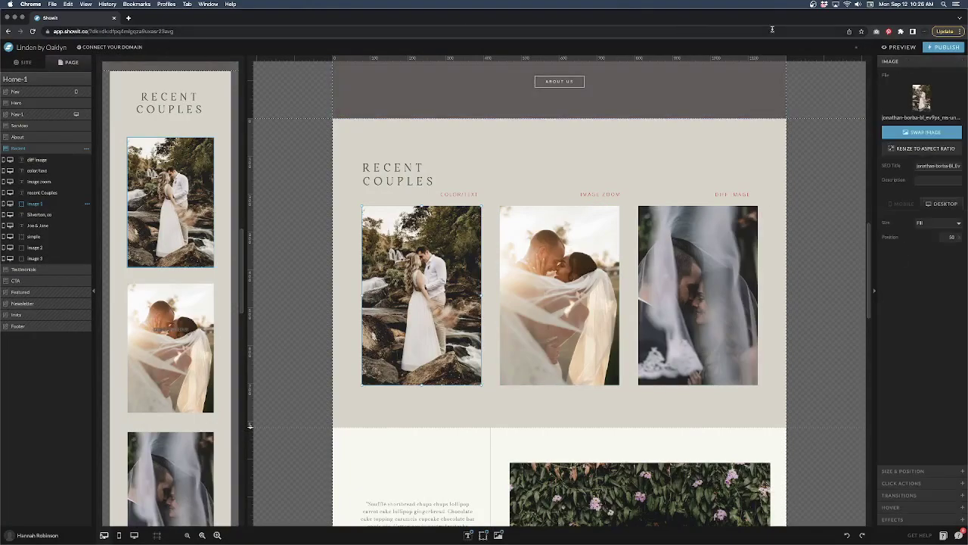
Preview the site again to check the first photo's hover fade with the new opacity.
{"action": "left_click", "coordinate": [900, 47]}
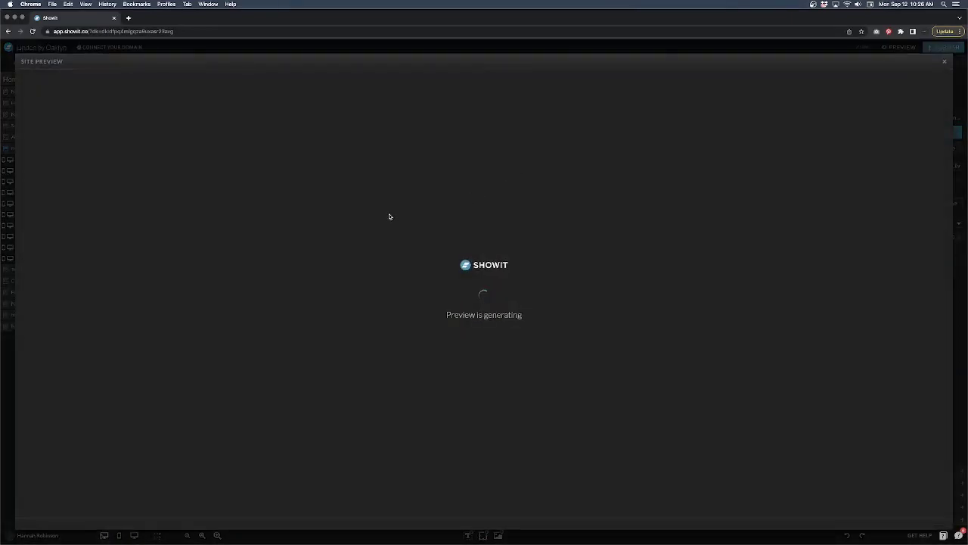
{"action": "scroll", "coordinate": [368, 233], "scroll_direction": "down", "scroll_amount": 10}
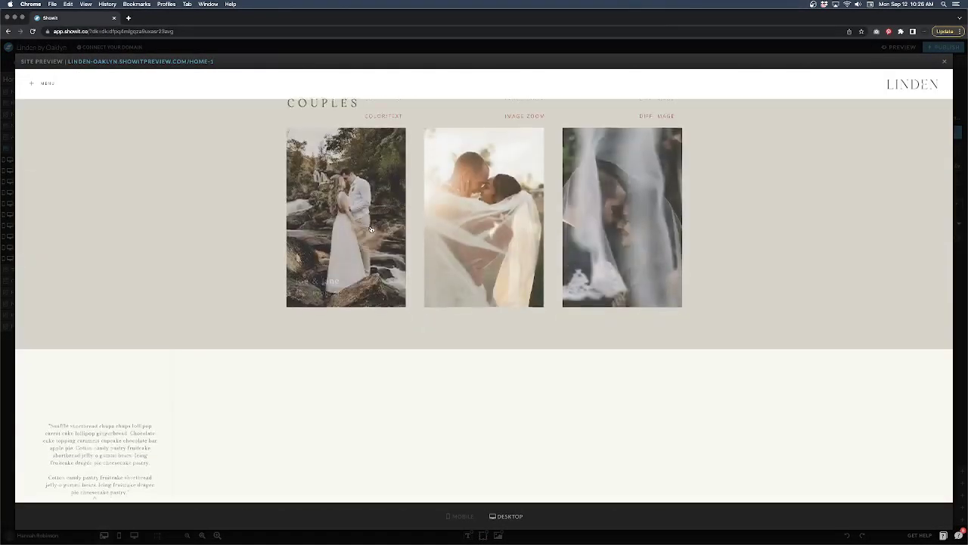
{"action": "scroll", "coordinate": [367, 287], "scroll_direction": "up", "scroll_amount": 3}
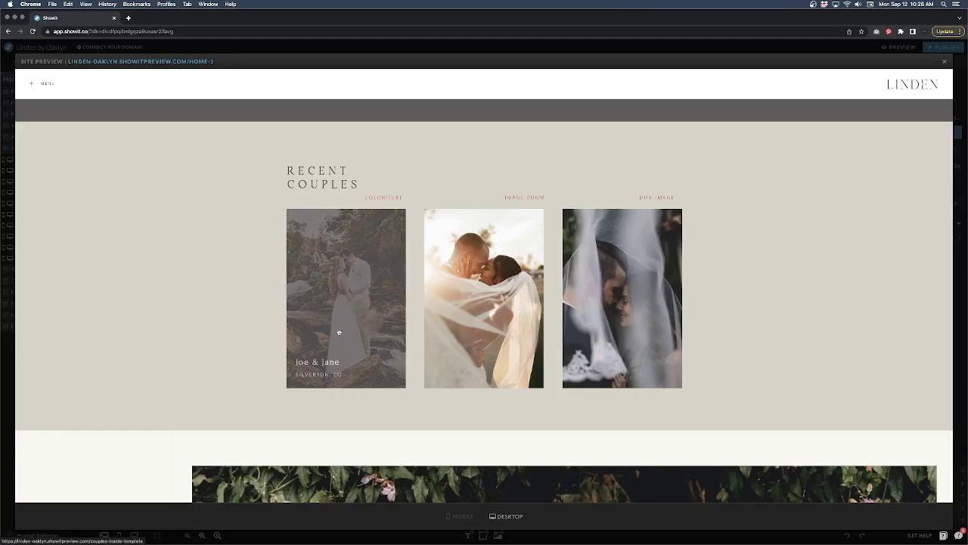
{"action": "left_click", "coordinate": [945, 62]}
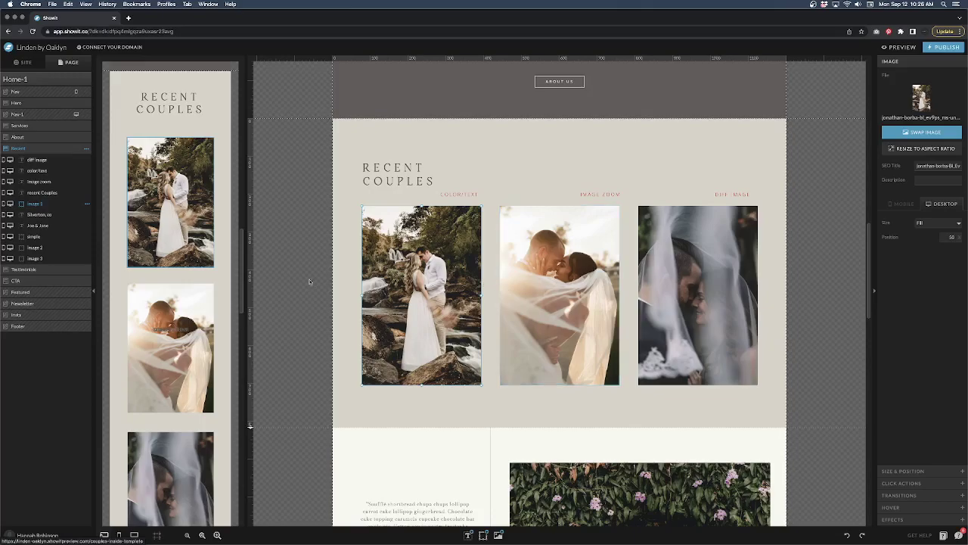
{"action": "left_click", "coordinate": [497, 404]}
{"action": "double_click", "coordinate": [503, 297]}
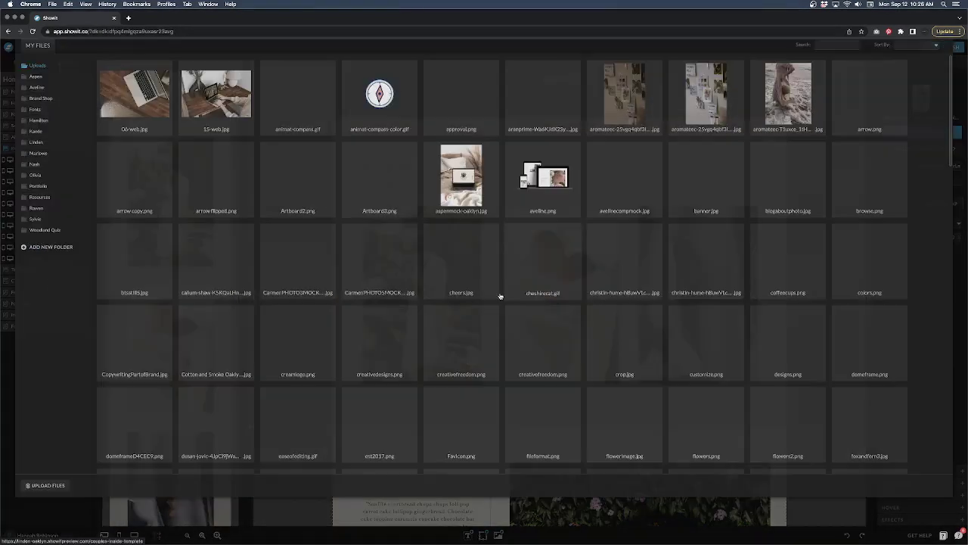
{"action": "left_click", "coordinate": [944, 63]}
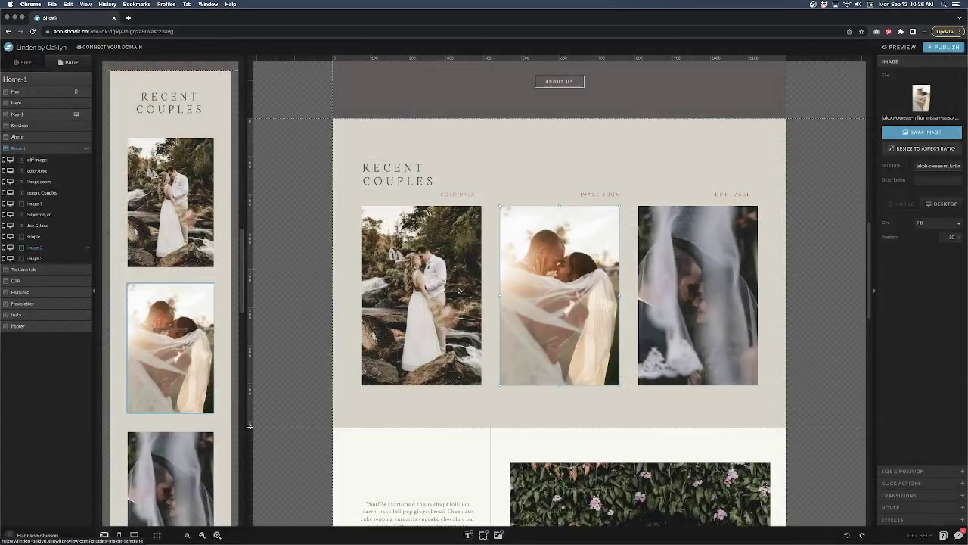
{"action": "left_click", "coordinate": [639, 412]}
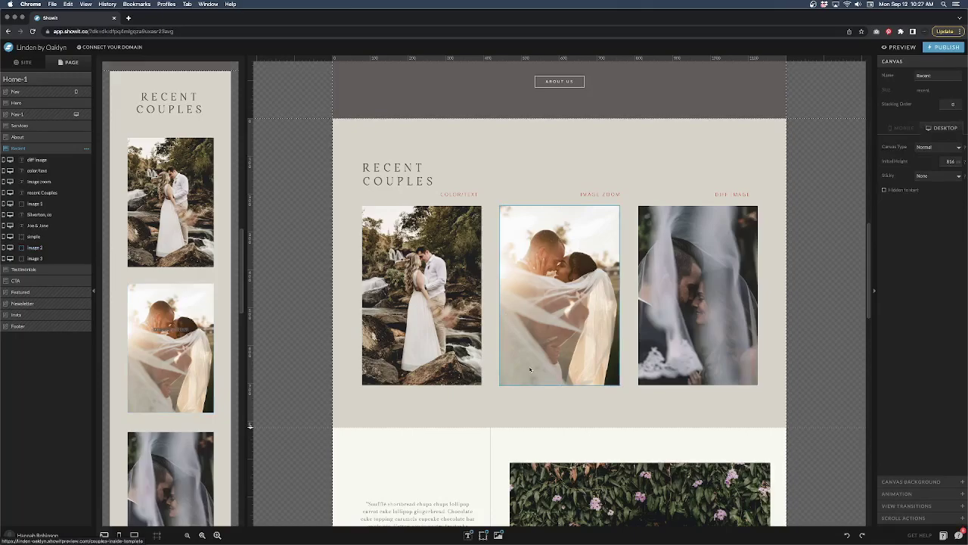
Duplicate the second photo and rename the copy "Image 2.2".
{"action": "left_click", "coordinate": [555, 357]}
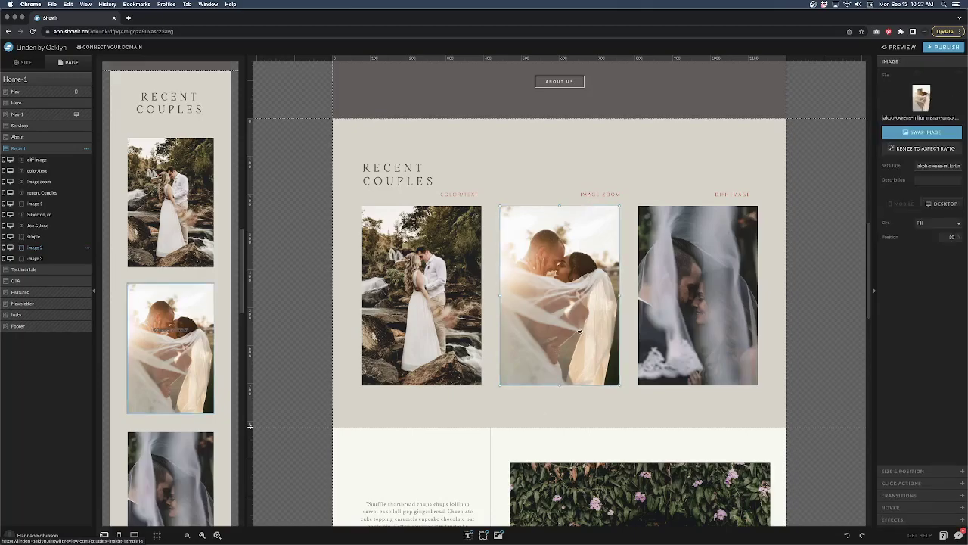
{"action": "key", "text": "super+d"}
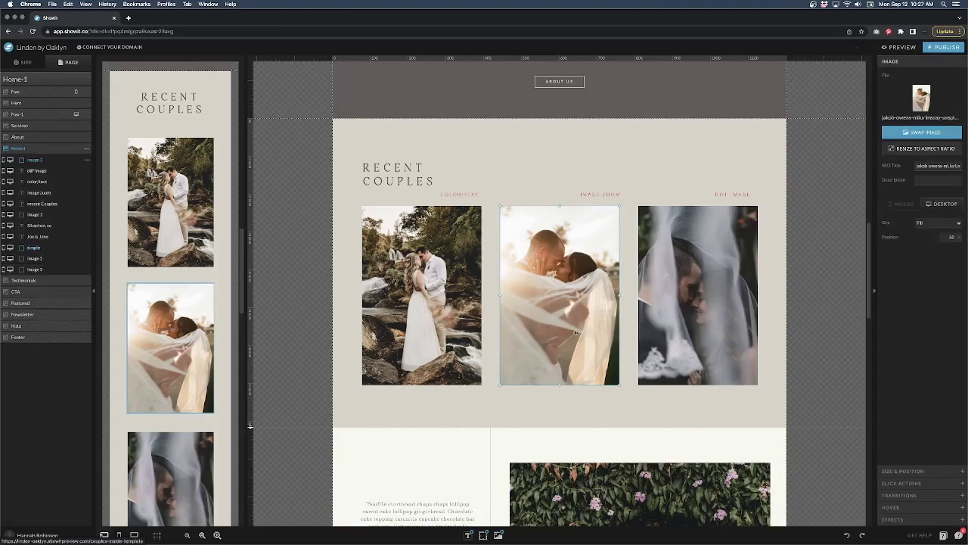
{"action": "double_click", "coordinate": [46, 162]}
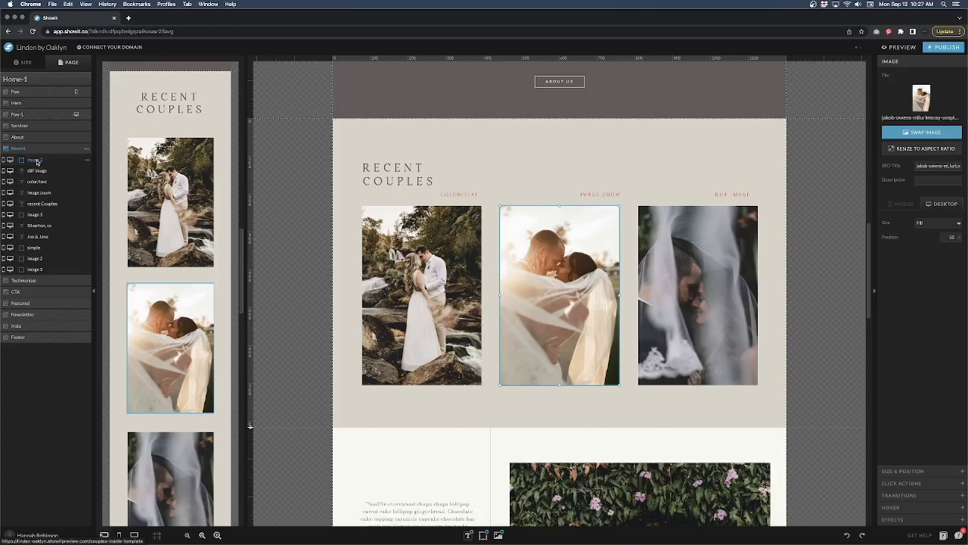
{"action": "left_click", "coordinate": [517, 80]}
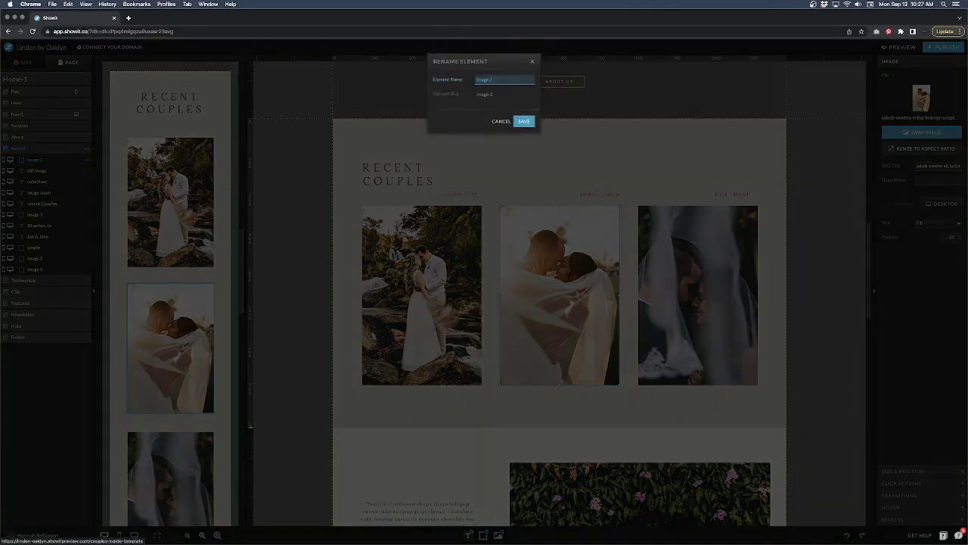
{"action": "type", "text": ".2"}
{"action": "key", "text": "Return"}
Place Image 2.2 directly beneath Image 2 in the layer order, and hide Image 2 in both layouts.
{"action": "left_click_drag", "start_coordinate": [35, 161], "coordinate": [41, 265]}
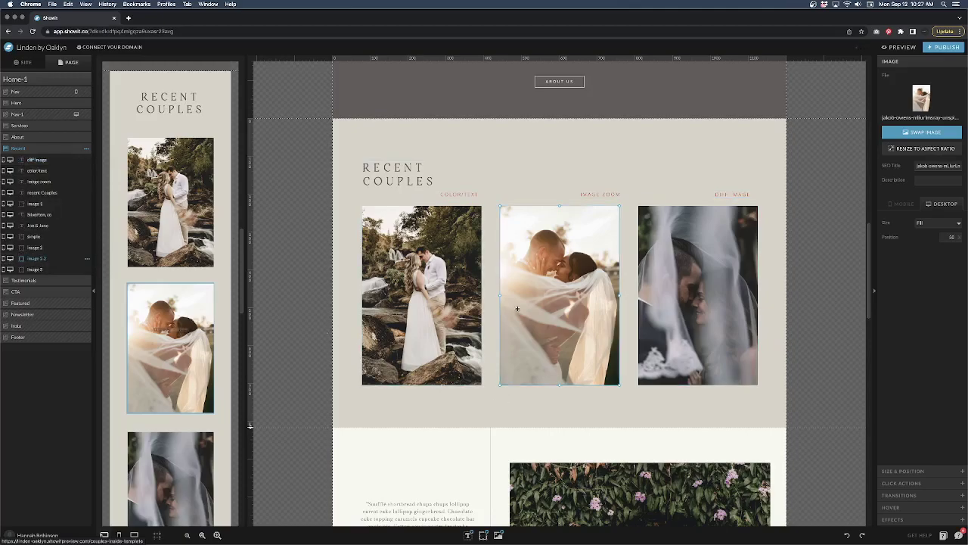
{"action": "left_click", "coordinate": [6, 249]}
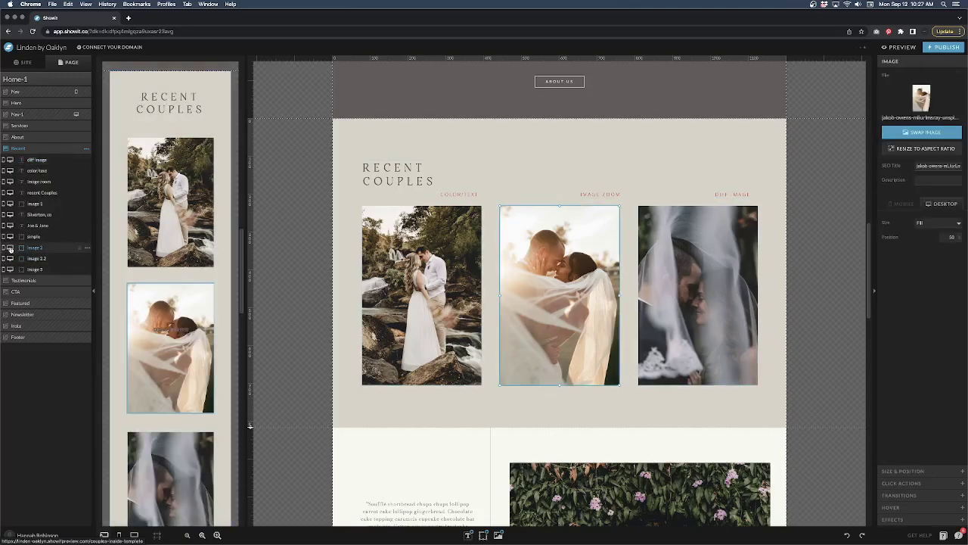
{"action": "left_click", "coordinate": [10, 249]}
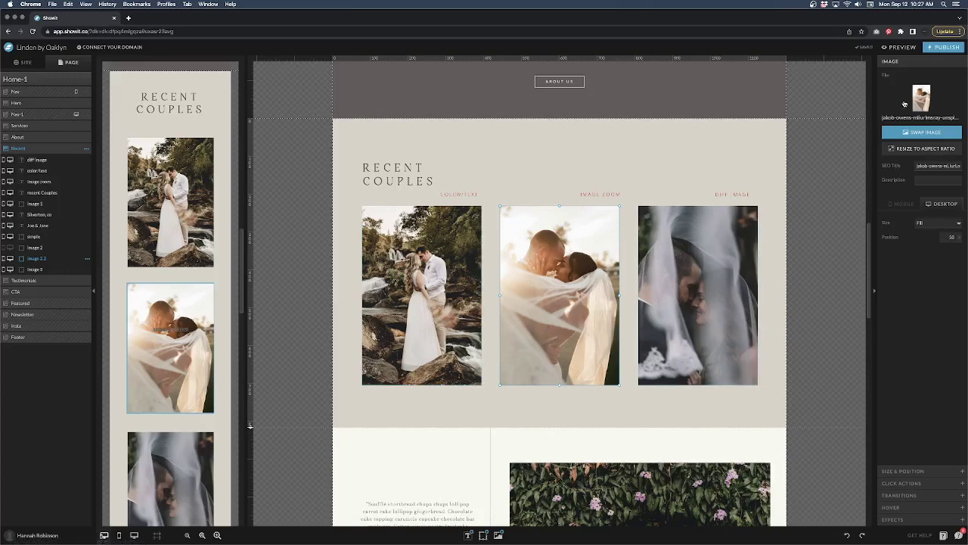
Set Image 2.2's desktop image size to Scale at 150 percent.
{"action": "left_click", "coordinate": [932, 225]}
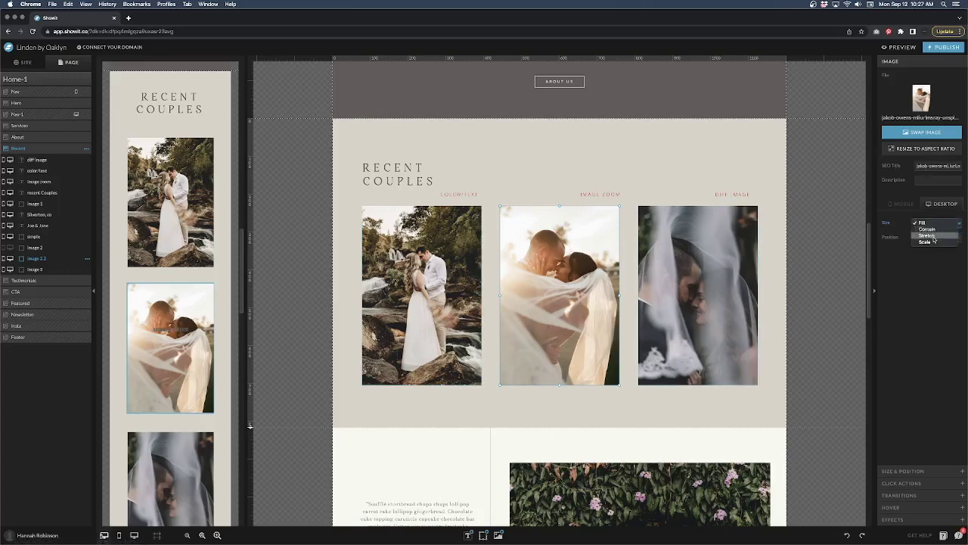
{"action": "left_click", "coordinate": [935, 242]}
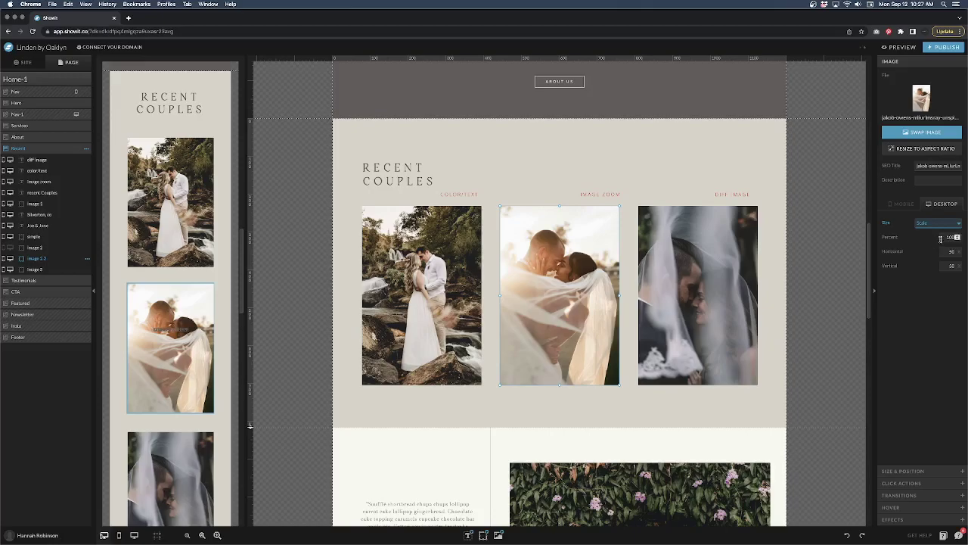
{"action": "type", "text": "1430"}
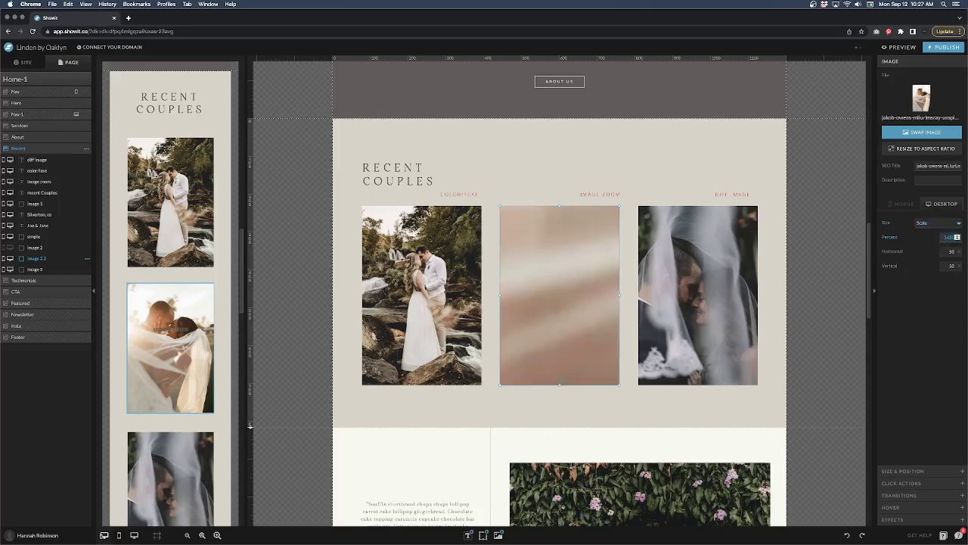
{"action": "type", "text": "150"}
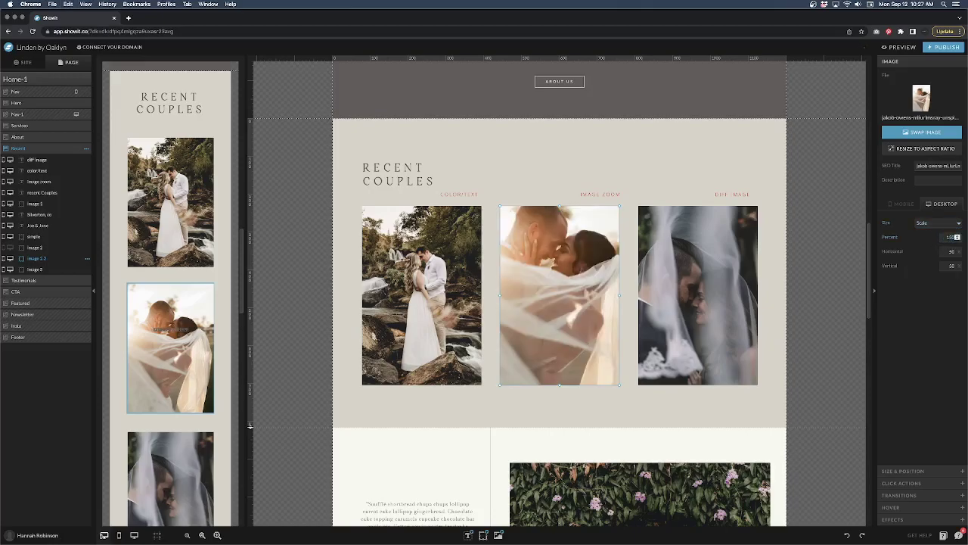
Set the horizontal position of Image 2.2's scaled picture to 40 percent.
{"action": "left_click", "coordinate": [945, 251]}
{"action": "type", "text": "75"}
{"action": "type", "text": "40"}
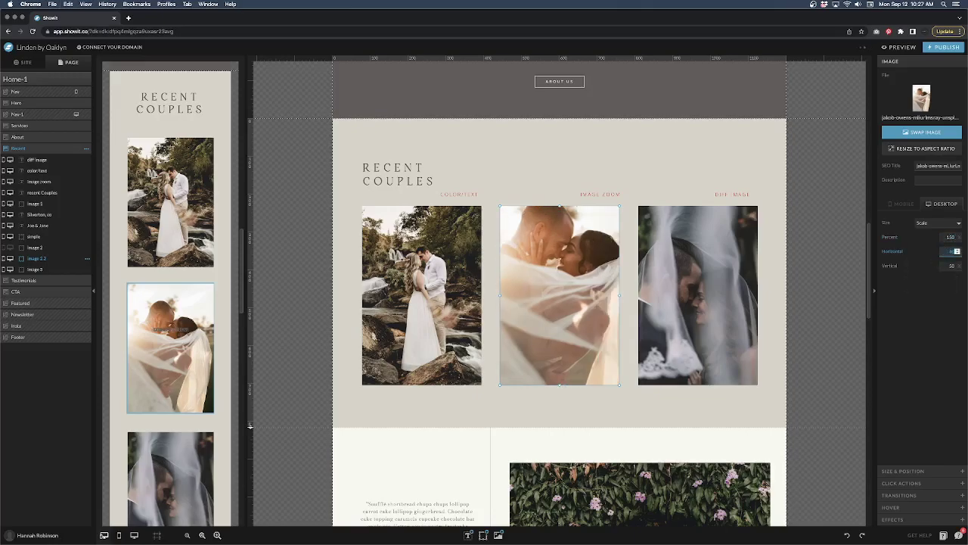
Position Image 2.2's scaled desktop picture at 39 percent horizontally and 35 percent vertically.
{"action": "key", "text": "Tab"}
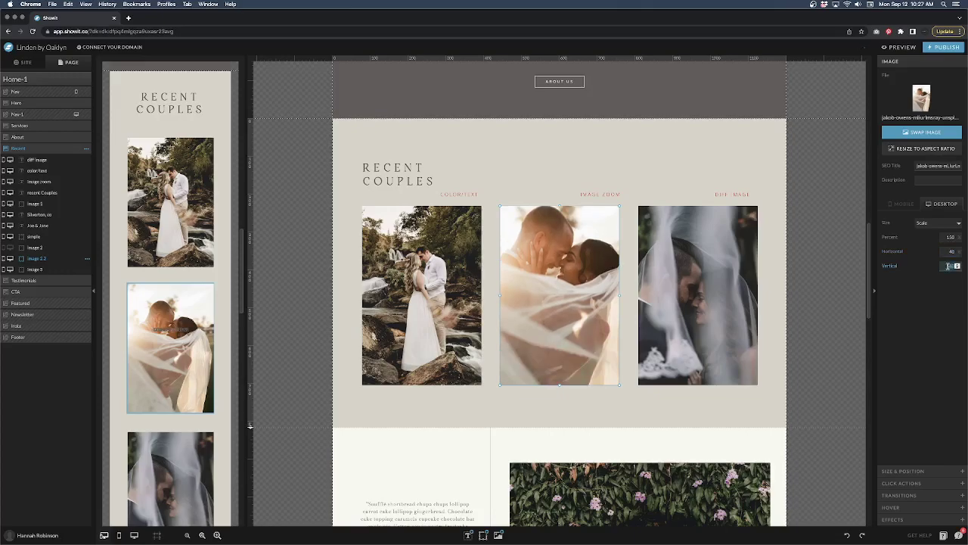
{"action": "type", "text": "42"}
{"action": "type", "text": "35"}
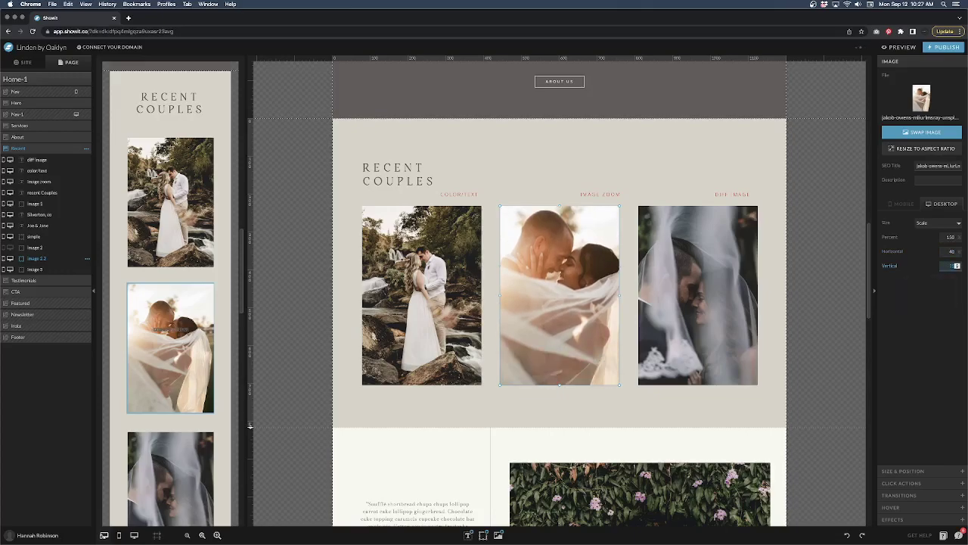
{"action": "left_click", "coordinate": [952, 251]}
{"action": "key", "text": "Down"}
{"action": "key", "text": "Down"}
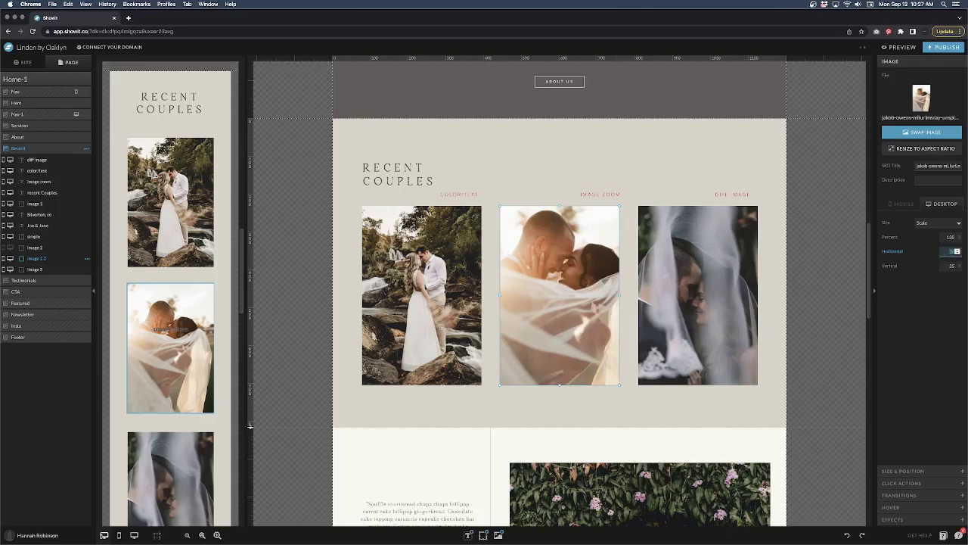
{"action": "key", "text": "Down"}
{"action": "left_click", "coordinate": [922, 306]}
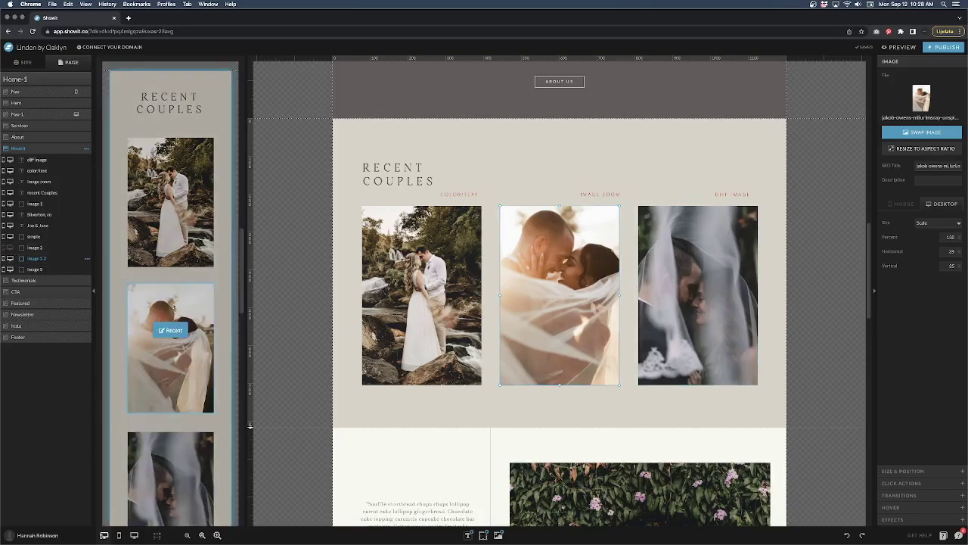
Set Image 2.2's mobile image size to Scale, and show Image 2 again in both layouts.
{"action": "left_click", "coordinate": [199, 303]}
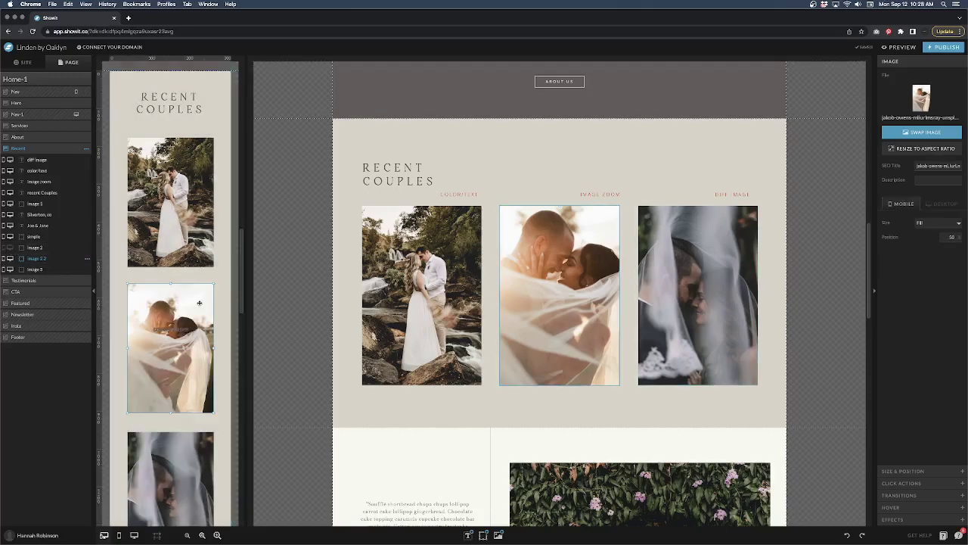
{"action": "left_click", "coordinate": [938, 223]}
{"action": "left_click", "coordinate": [938, 242]}
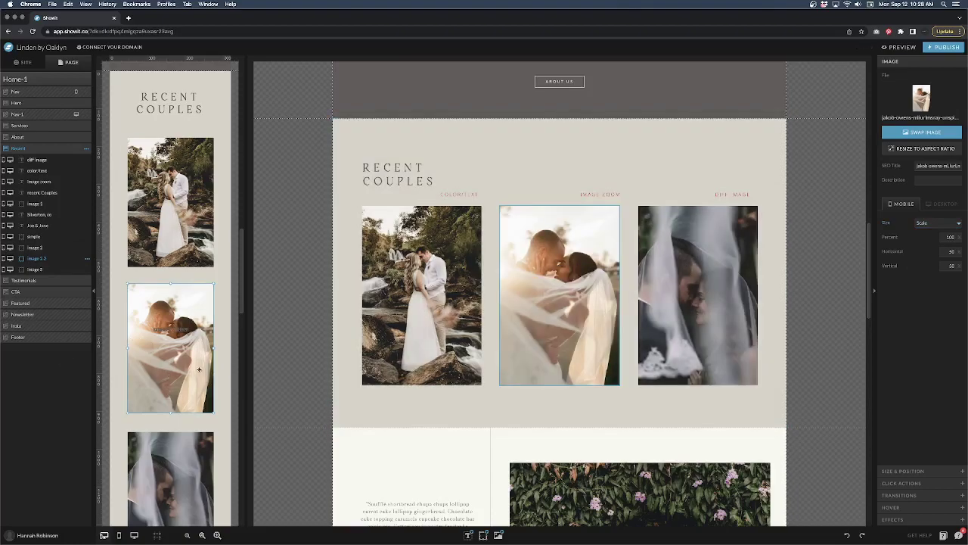
Give Image 2 a custom hover effect with opacity 0.
{"action": "left_click", "coordinate": [516, 389]}
{"action": "left_click", "coordinate": [34, 248]}
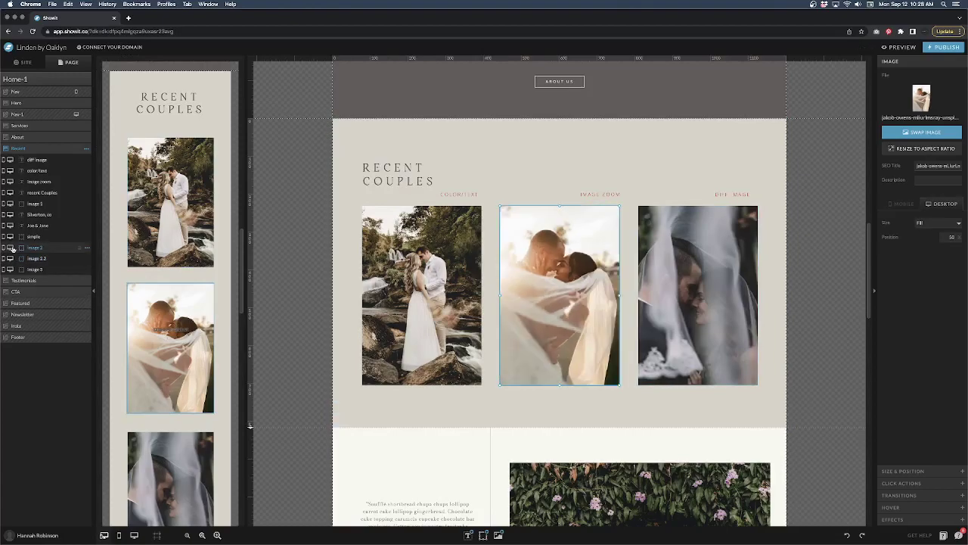
{"action": "left_click", "coordinate": [963, 508]}
{"action": "left_click", "coordinate": [938, 123]}
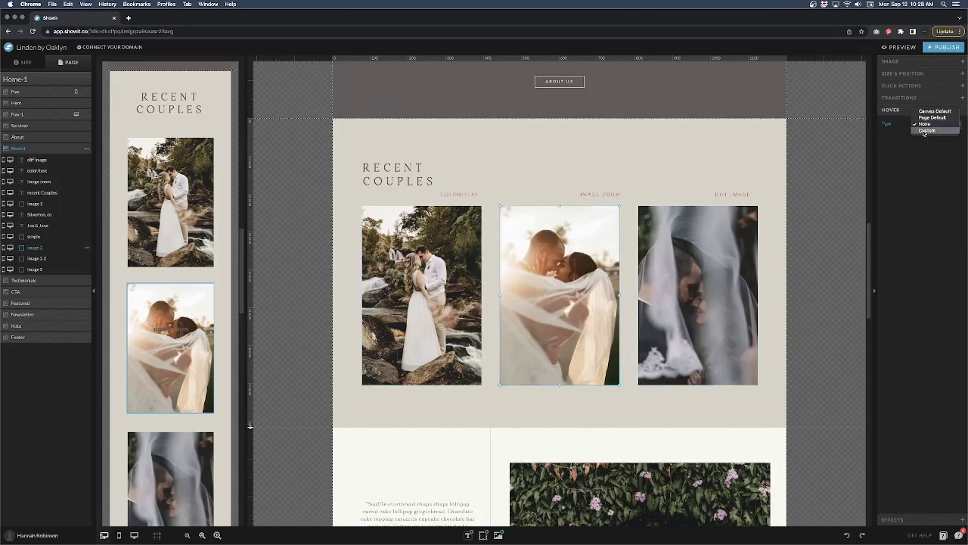
{"action": "left_click", "coordinate": [926, 131]}
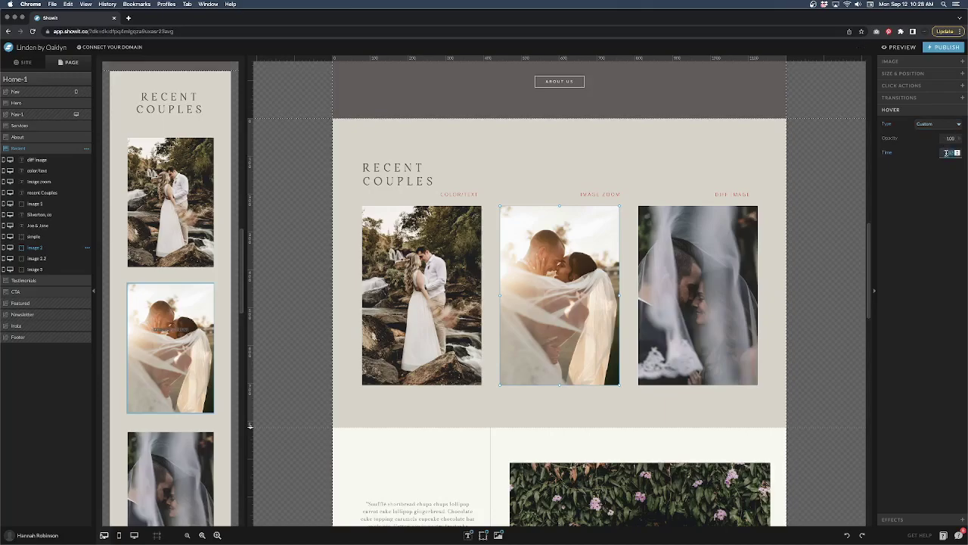
{"action": "left_click", "coordinate": [948, 139]}
{"action": "type", "text": "0.5"}
{"action": "key", "text": "Tab"}
{"action": "left_click", "coordinate": [900, 237]}
Preview the desktop page and check the second photo's hover zoom in the Recent Couples section.
{"action": "left_click", "coordinate": [900, 48]}
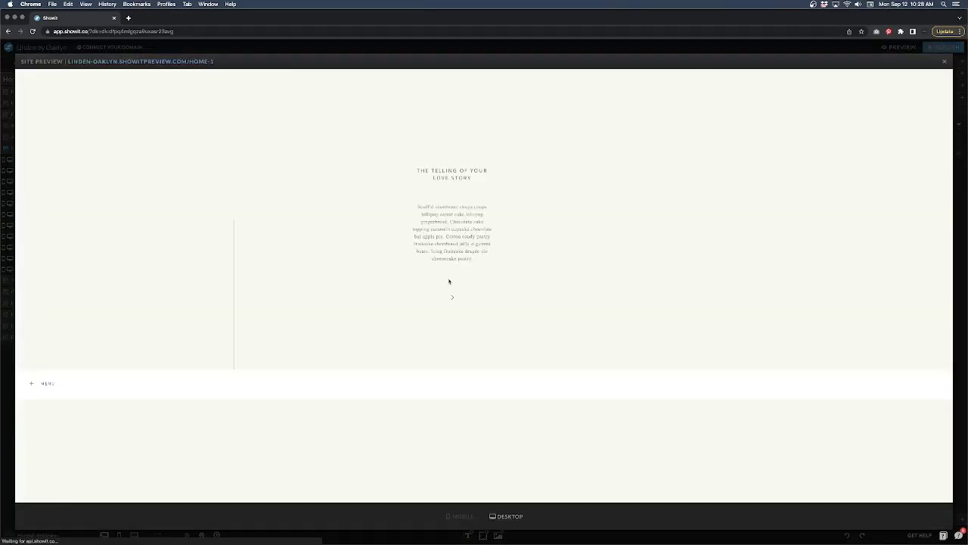
{"action": "scroll", "coordinate": [448, 282], "scroll_direction": "down", "scroll_amount": 14}
{"action": "scroll", "coordinate": [445, 276], "scroll_direction": "up", "scroll_amount": 3}
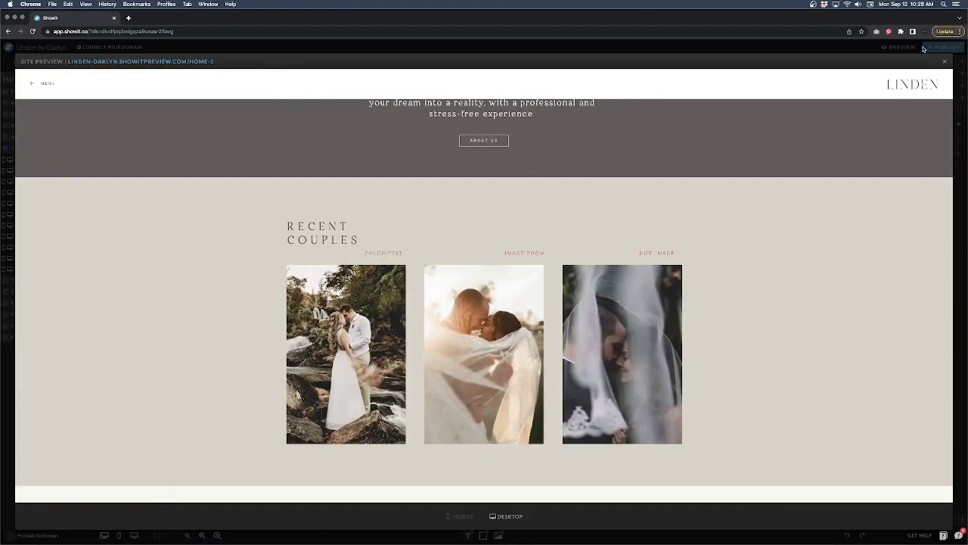
{"action": "left_click", "coordinate": [945, 61]}
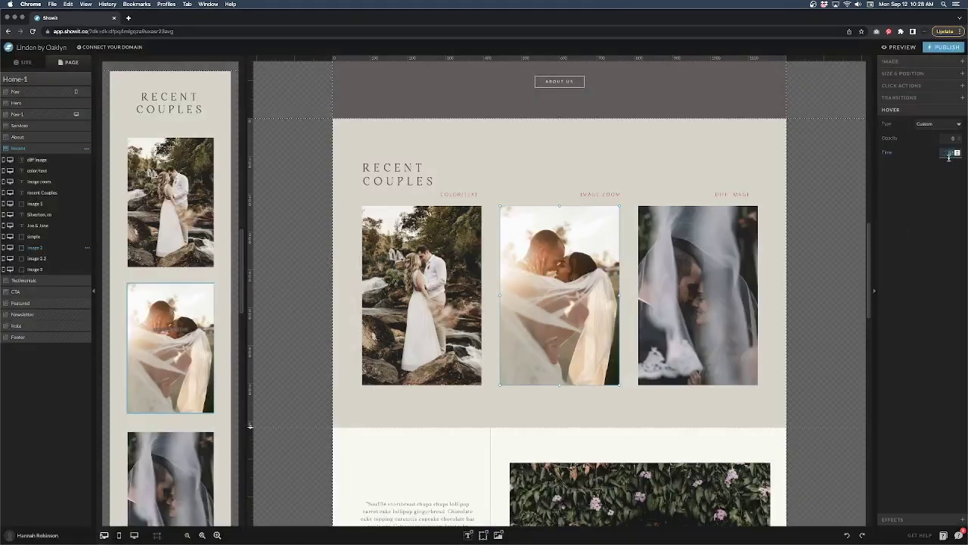
Set Image 2's hover time to 1 second and check the slower zoom in the page preview.
{"action": "type", "text": "1"}
{"action": "key", "text": "Return"}
{"action": "left_click", "coordinate": [899, 46]}
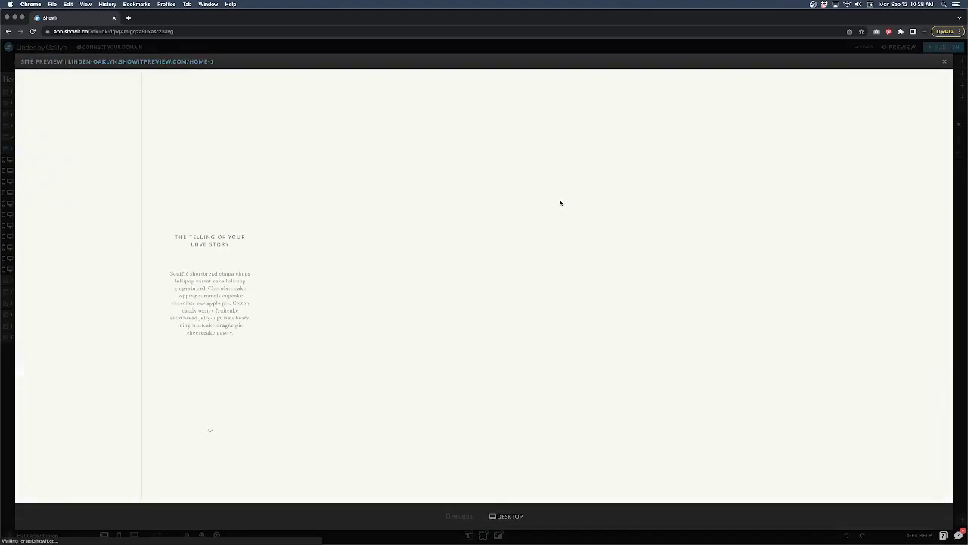
{"action": "scroll", "coordinate": [540, 194], "scroll_direction": "down", "scroll_amount": 10}
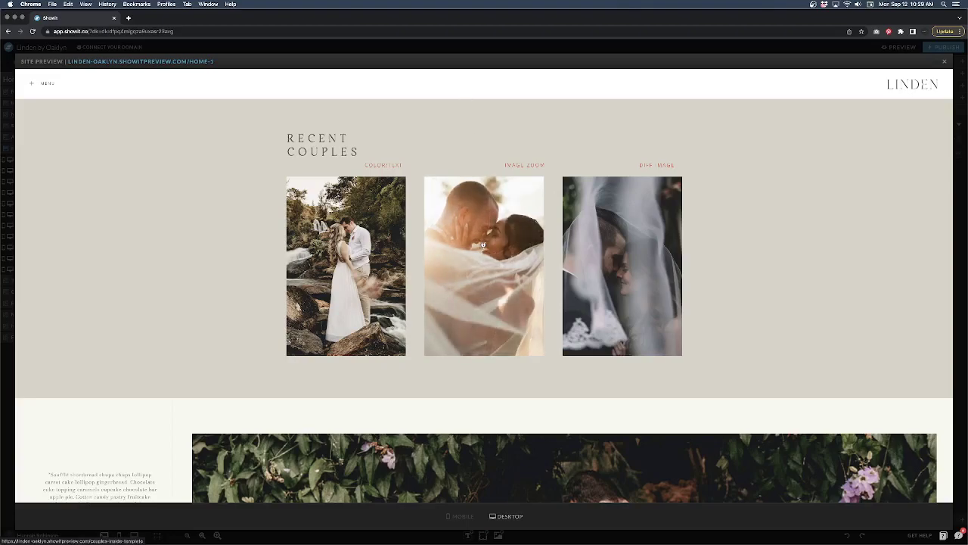
{"action": "left_click", "coordinate": [945, 61]}
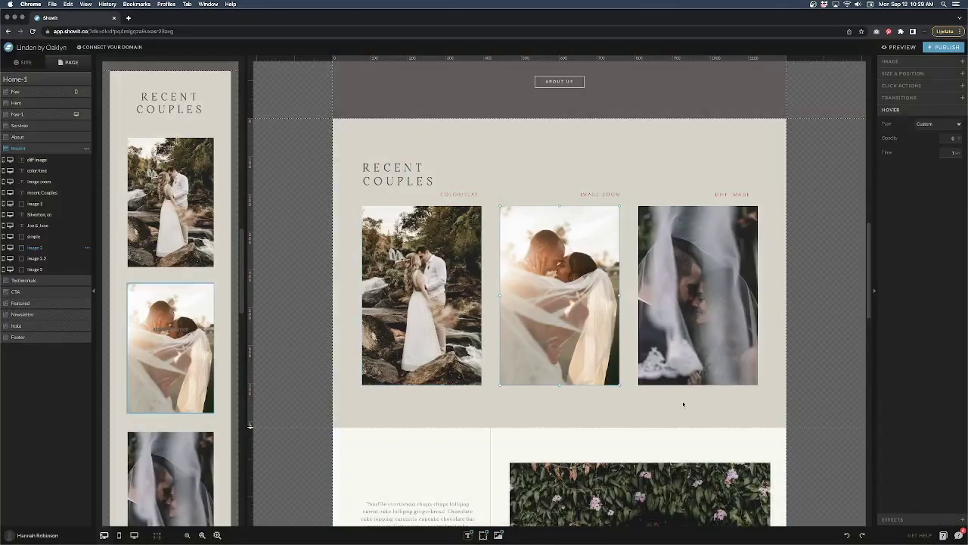
Duplicate the third Recent Couples photo and place the copy directly beneath the original in the layer order.
{"action": "left_click", "coordinate": [672, 264]}
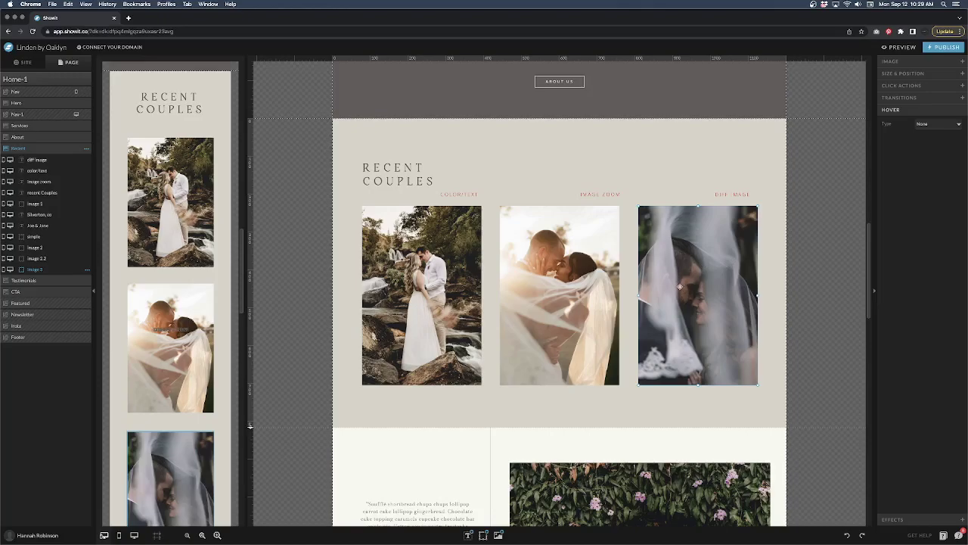
{"action": "key", "text": "super+d"}
{"action": "left_click_drag", "start_coordinate": [46, 162], "coordinate": [49, 283]}
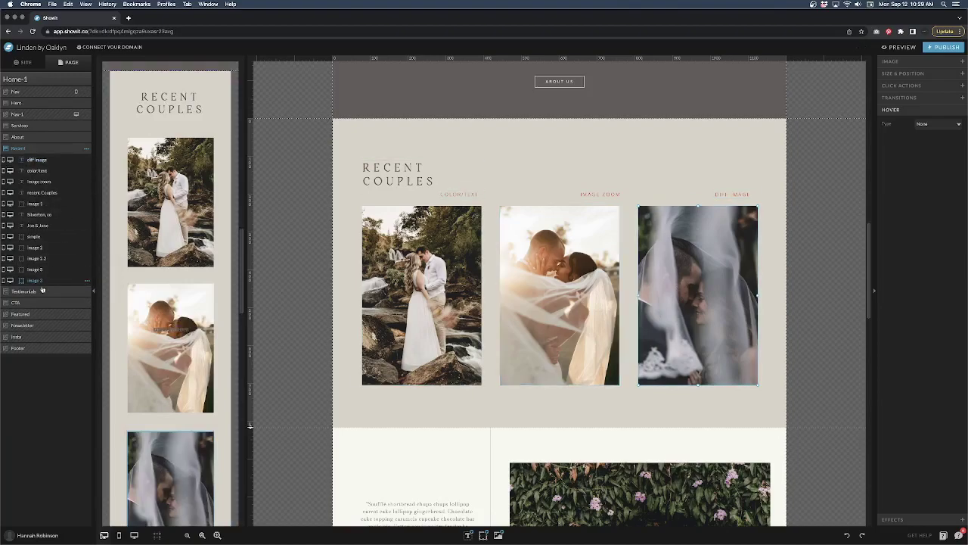
Hide the original third photo on desktop and swap the copy's picture for the Linden folder's couple framed by a flowering hedge.
{"action": "left_click", "coordinate": [36, 270]}
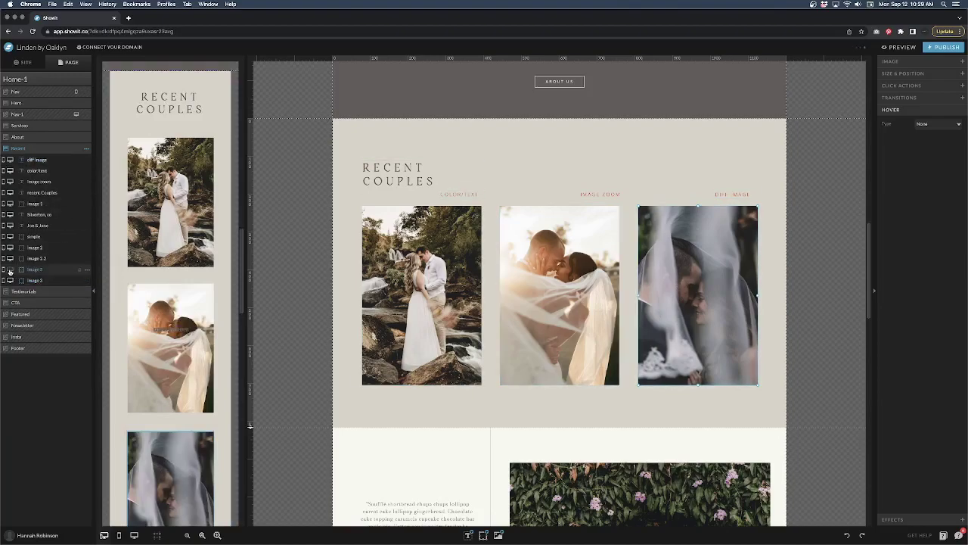
{"action": "left_click", "coordinate": [34, 280]}
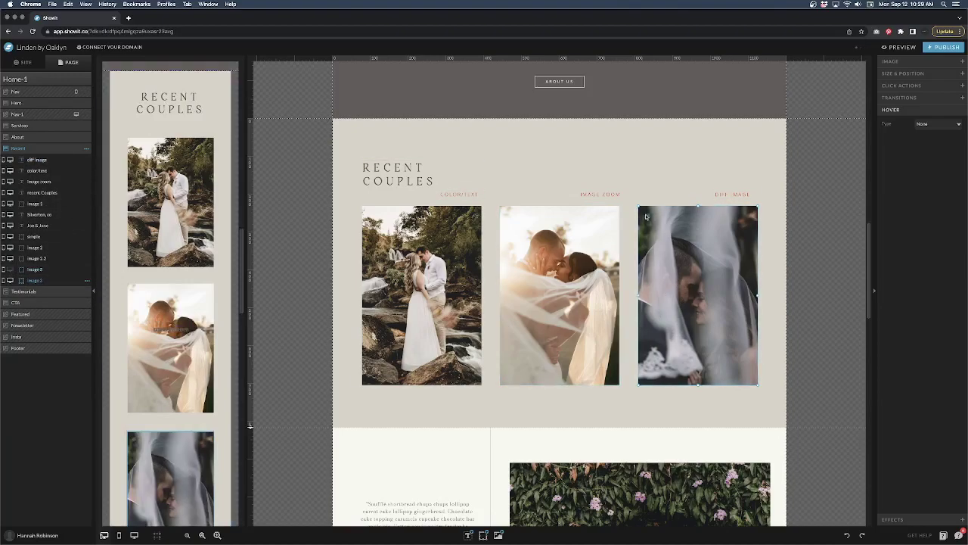
{"action": "left_click", "coordinate": [891, 61]}
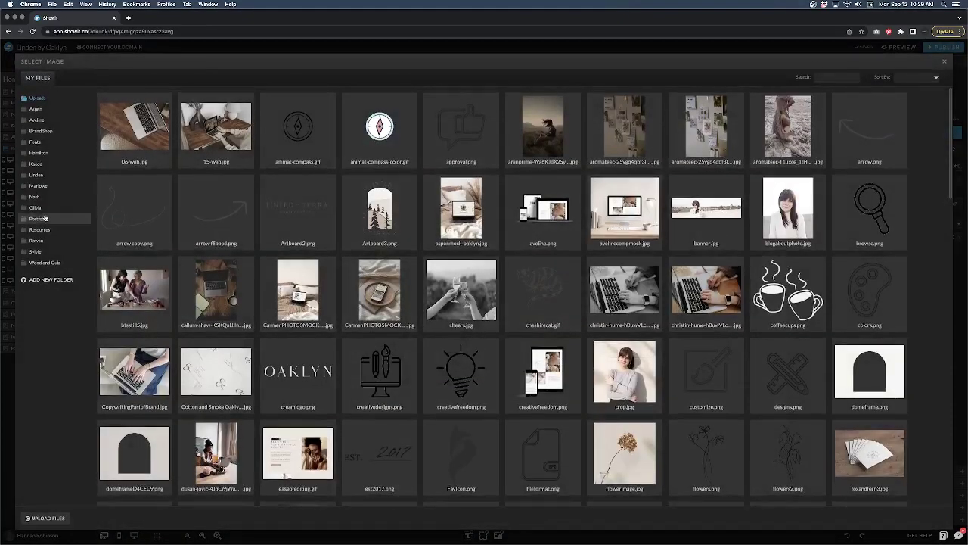
{"action": "left_click", "coordinate": [59, 175]}
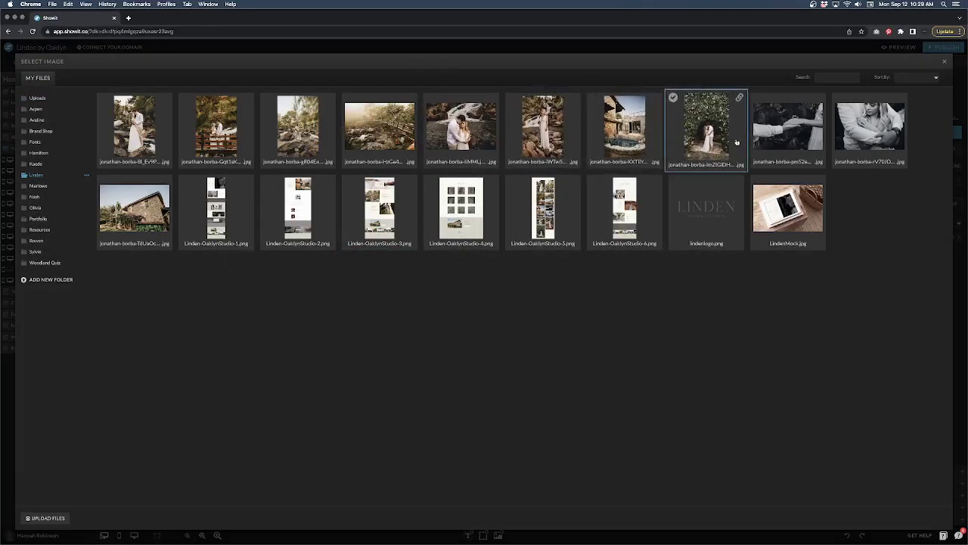
{"action": "left_click", "coordinate": [706, 125]}
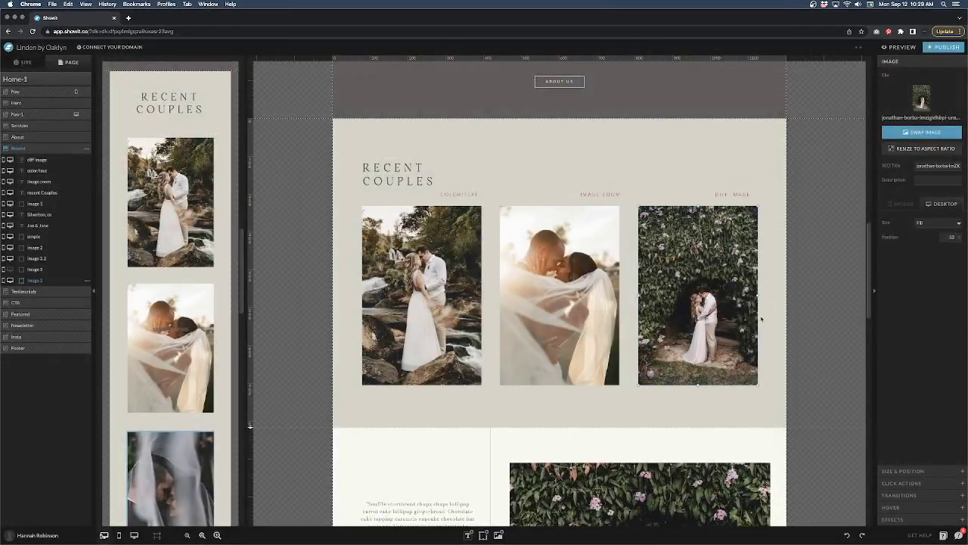
Keep the copied third photo's size at Fill and set its desktop image position to 20 percent.
{"action": "double_click", "coordinate": [953, 237]}
{"action": "type", "text": "40"}
{"action": "left_click", "coordinate": [931, 223]}
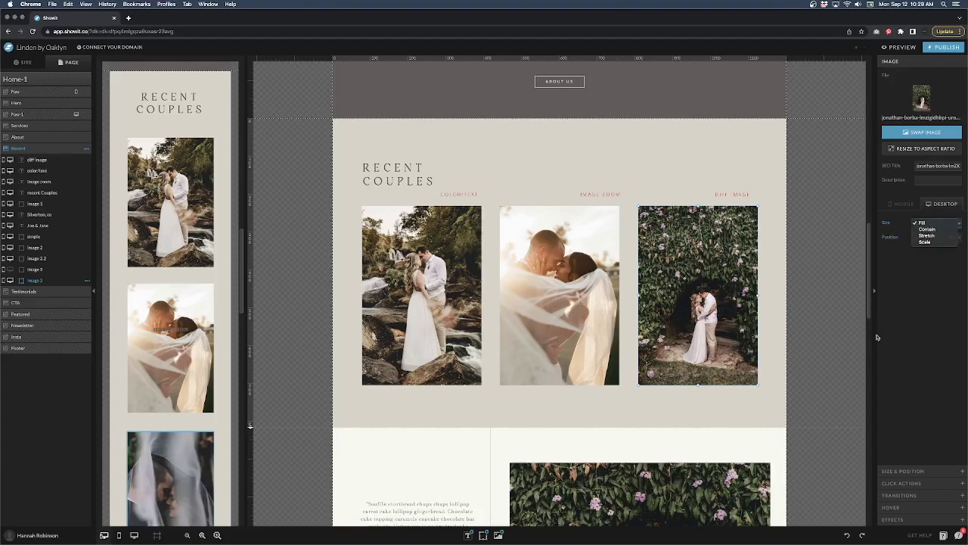
{"action": "left_click", "coordinate": [879, 338]}
{"action": "double_click", "coordinate": [944, 236]}
{"action": "type", "text": "20"}
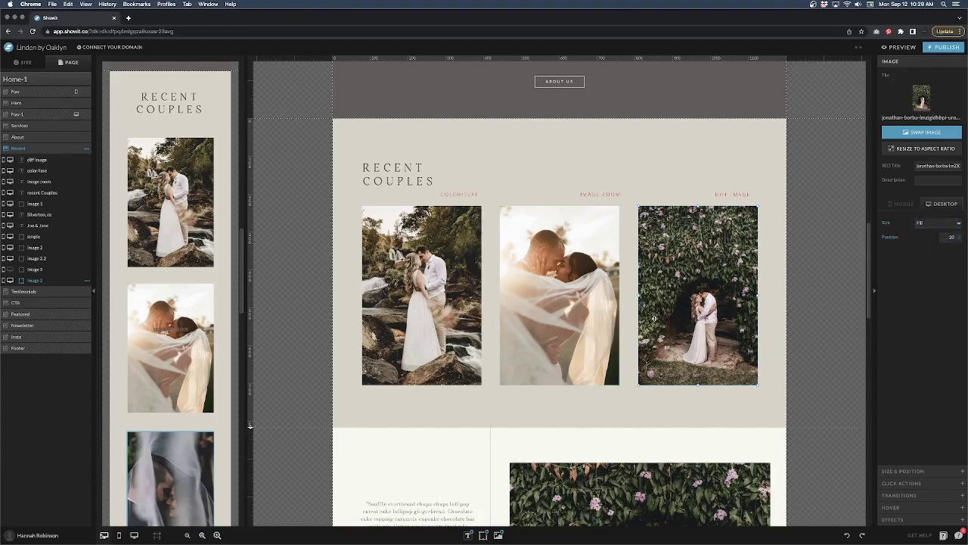
Show the original third photo in the desktop layout again, toggling its visibility to compare it with the picture beneath.
{"action": "left_click", "coordinate": [9, 270]}
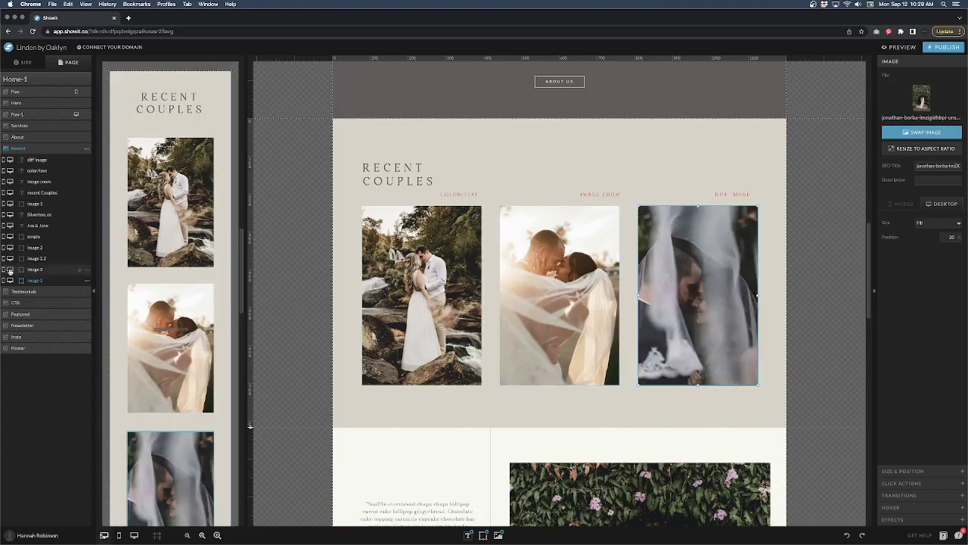
{"action": "left_click", "coordinate": [10, 269]}
{"action": "left_click", "coordinate": [9, 270]}
{"action": "left_click", "coordinate": [10, 270]}
{"action": "left_click", "coordinate": [9, 270]}
Give the original third photo a custom hover effect with opacity 0 and a time of .75 seconds.
{"action": "left_click", "coordinate": [29, 272]}
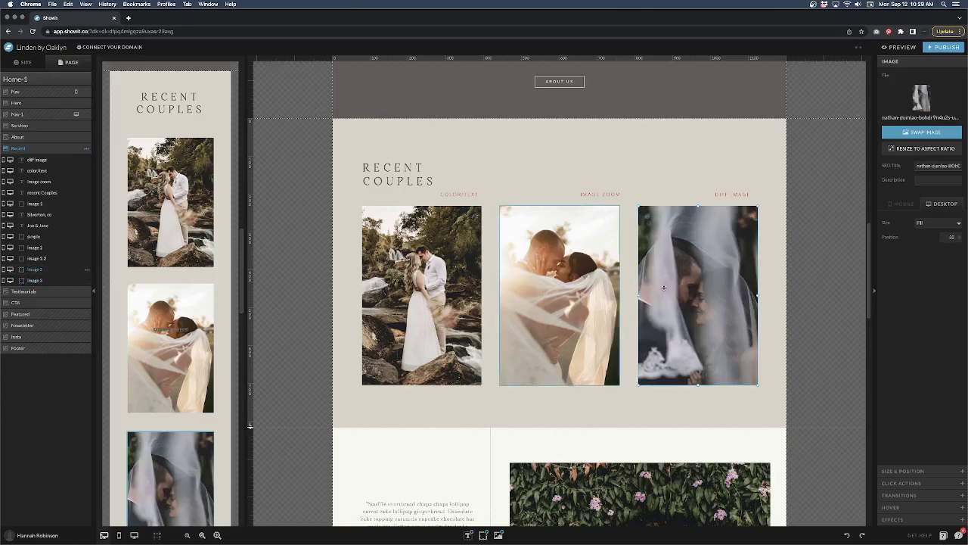
{"action": "left_click", "coordinate": [886, 507]}
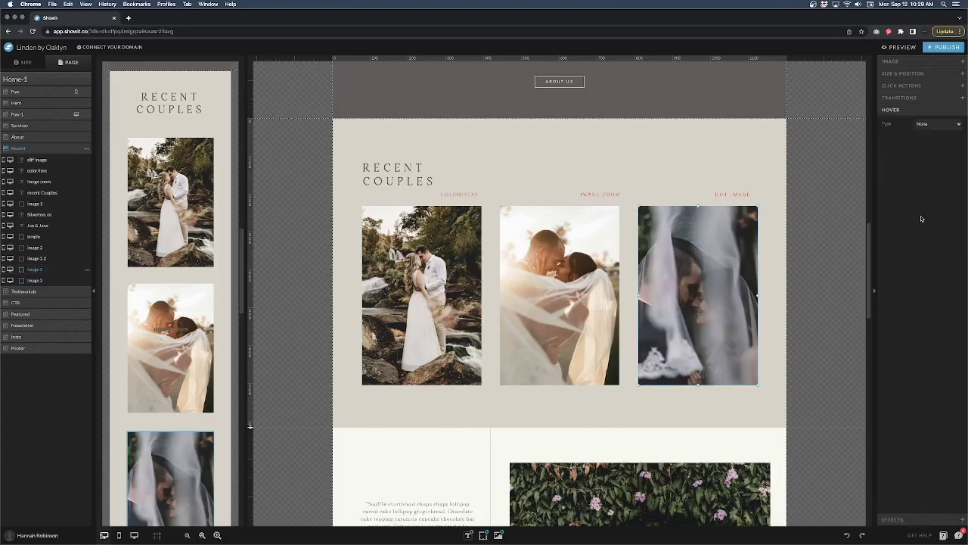
{"action": "left_click", "coordinate": [930, 123]}
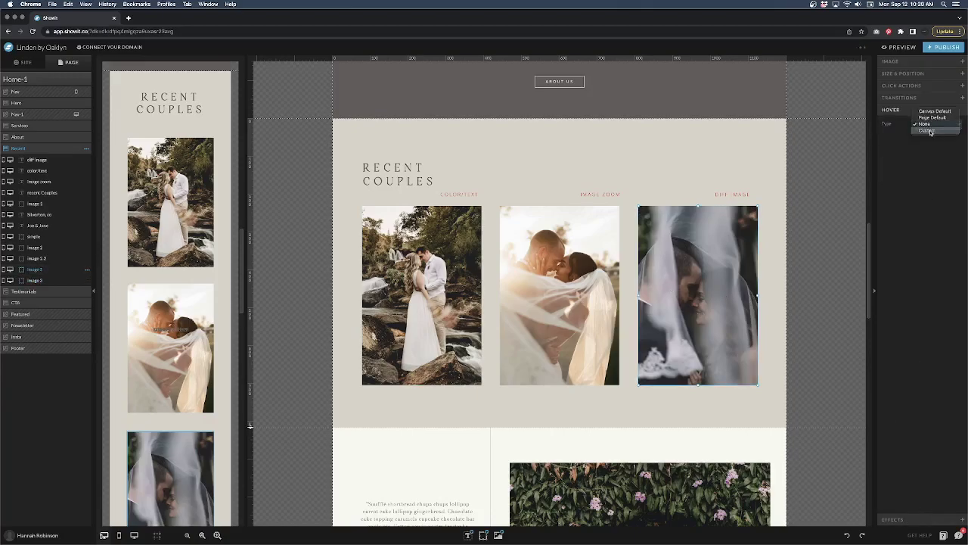
{"action": "left_click", "coordinate": [933, 133]}
{"action": "left_click", "coordinate": [944, 138]}
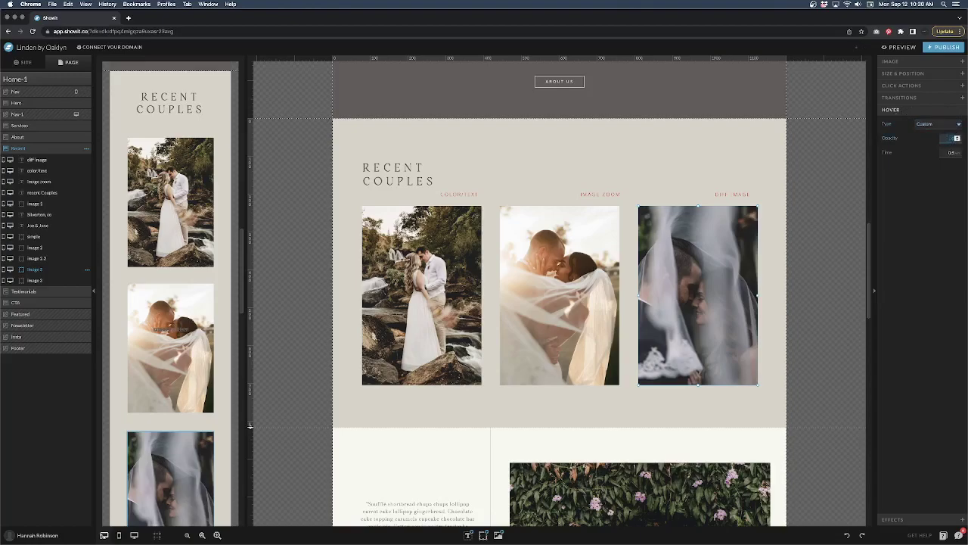
{"action": "type", "text": "0"}
{"action": "left_click", "coordinate": [948, 153]}
{"action": "type", "text": ".75"}
Preview the desktop page and check the hover effects on the Recent Couples photos, including the third photo's image change.
{"action": "left_click", "coordinate": [899, 47]}
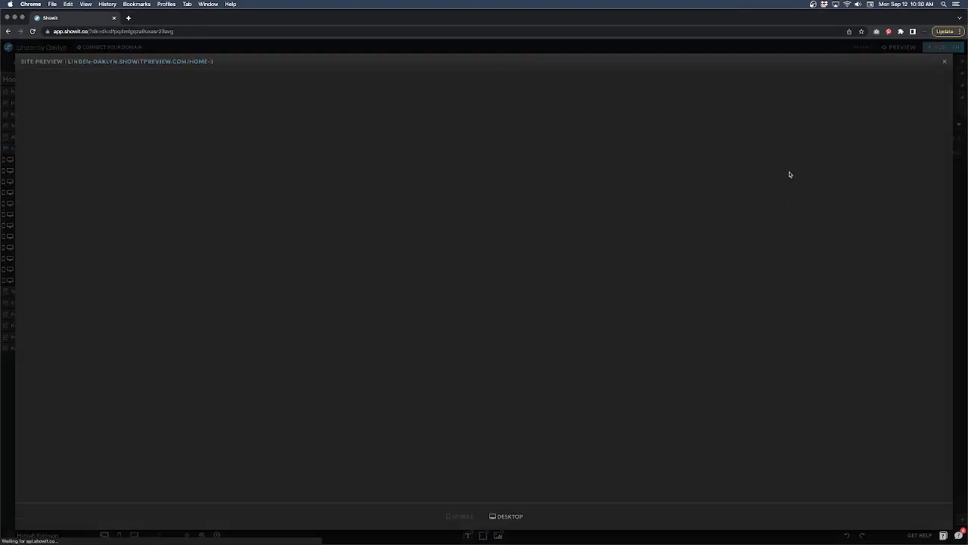
{"action": "scroll", "coordinate": [718, 208], "scroll_direction": "down", "scroll_amount": 10}
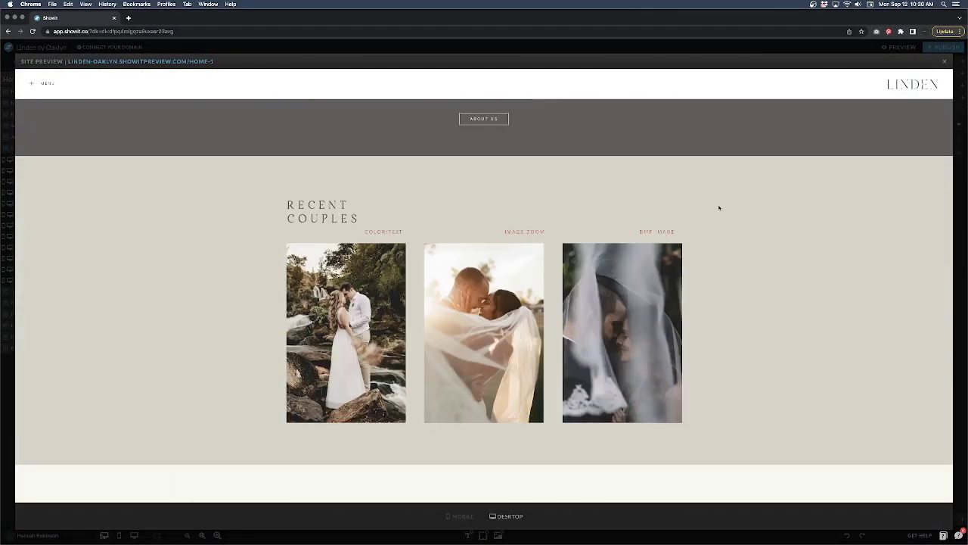
{"action": "scroll", "coordinate": [718, 207], "scroll_direction": "down", "scroll_amount": 2}
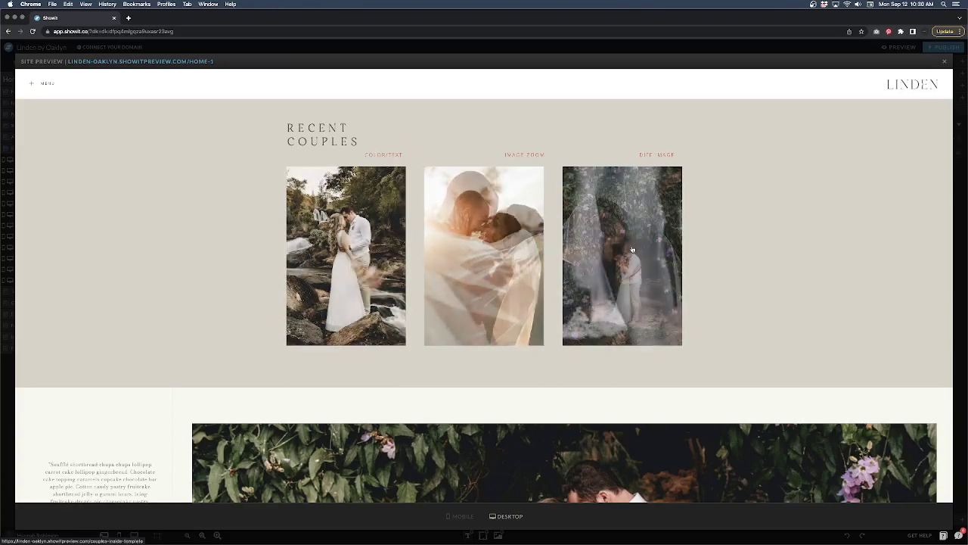
{"action": "scroll", "coordinate": [632, 250], "scroll_direction": "down", "scroll_amount": 3}
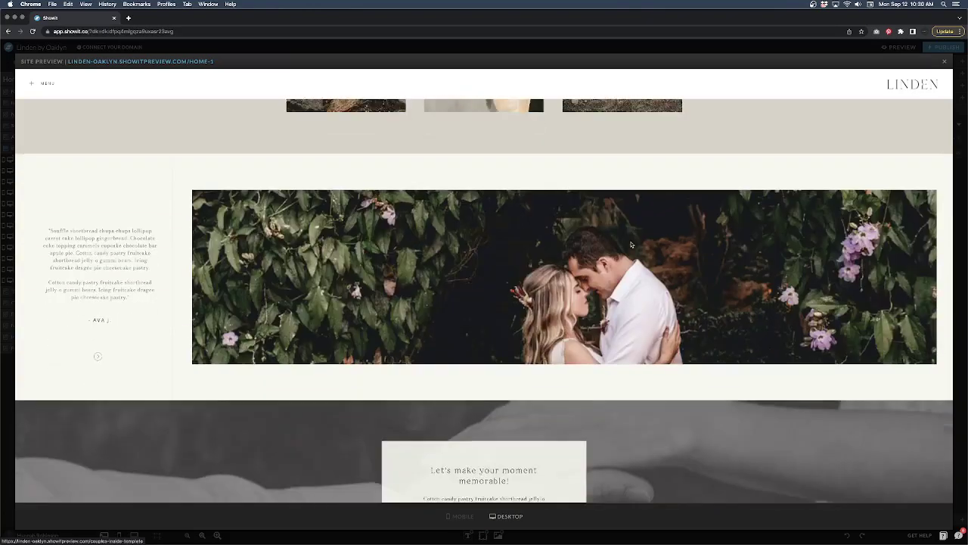
{"action": "scroll", "coordinate": [666, 227], "scroll_direction": "up", "scroll_amount": 3}
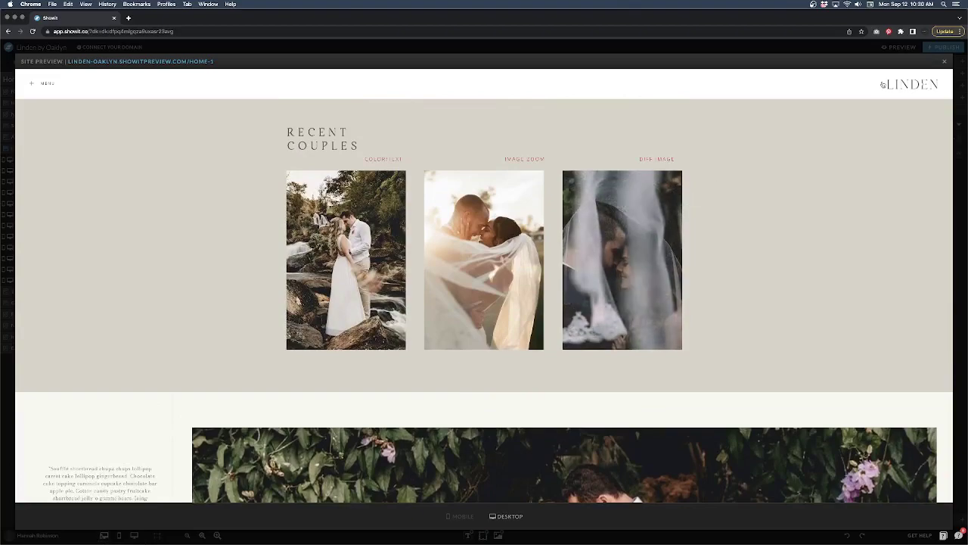
{"action": "left_click", "coordinate": [945, 61]}
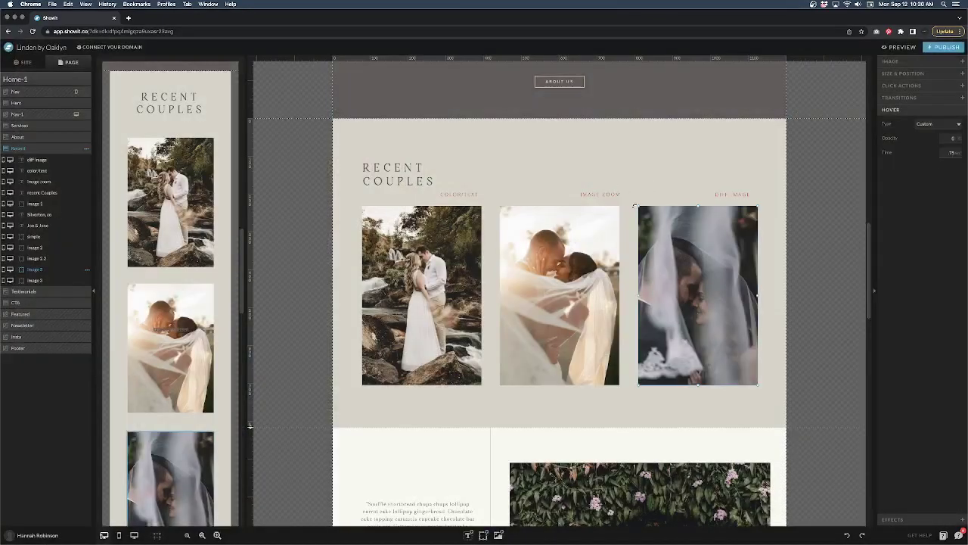